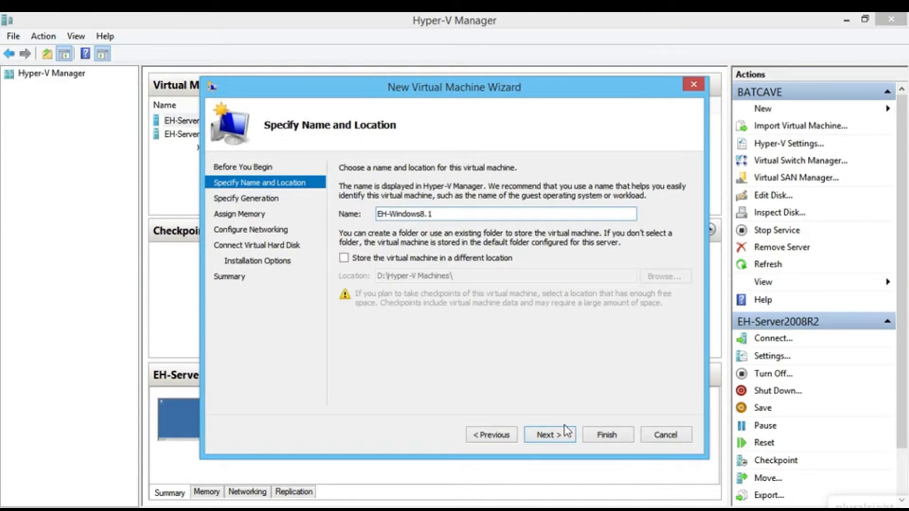
- Store the EH-Windows8.1 VM in D:\ceh project\vm's\ instead of the default folder
click(449, 258)
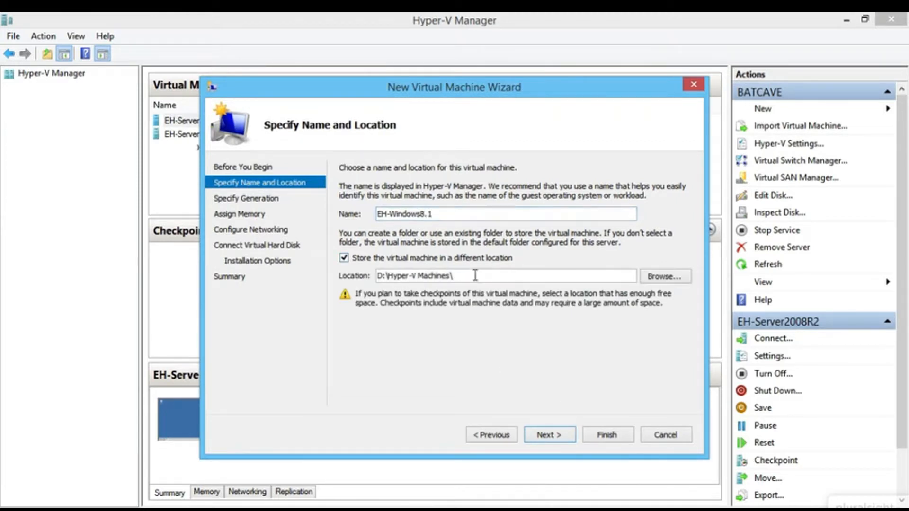
click(666, 277)
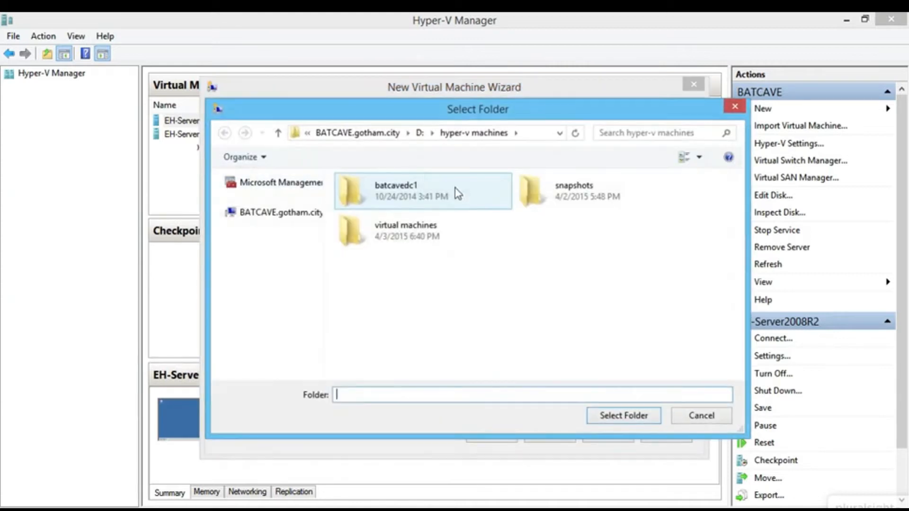
click(420, 132)
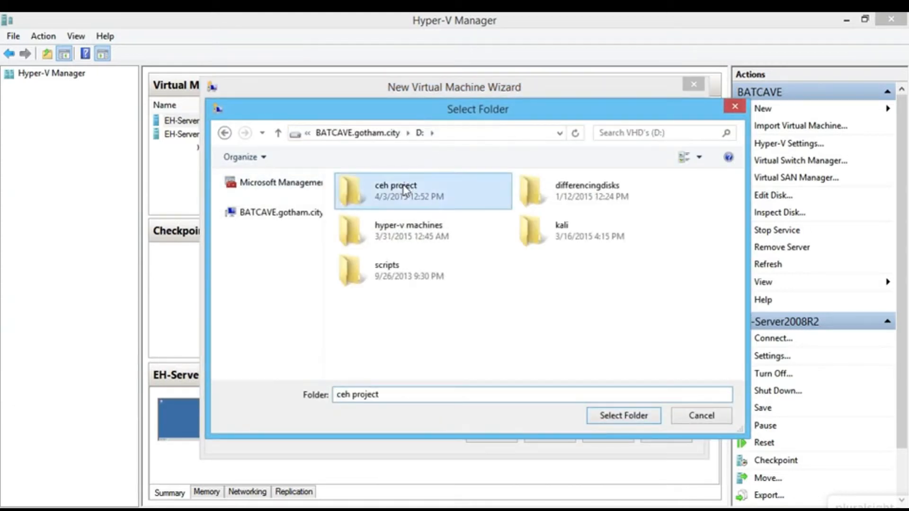
double_click(385, 188)
double_click(544, 194)
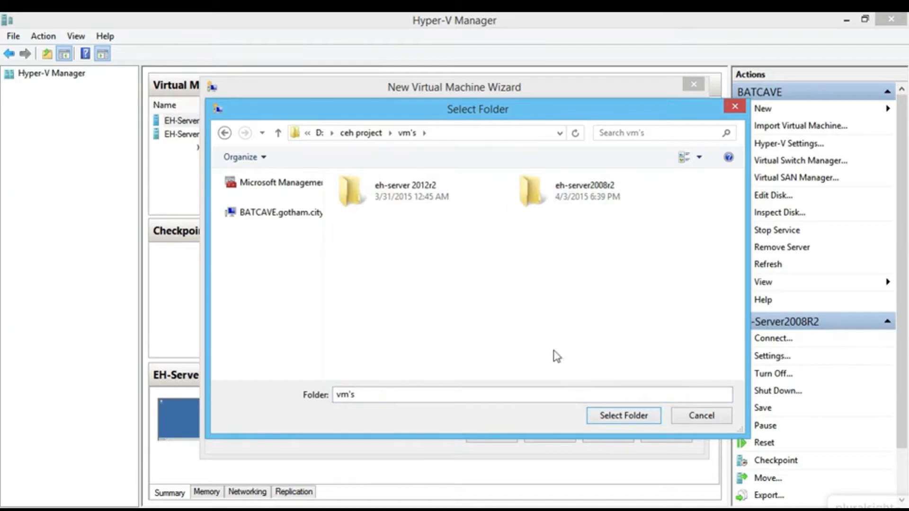
click(645, 417)
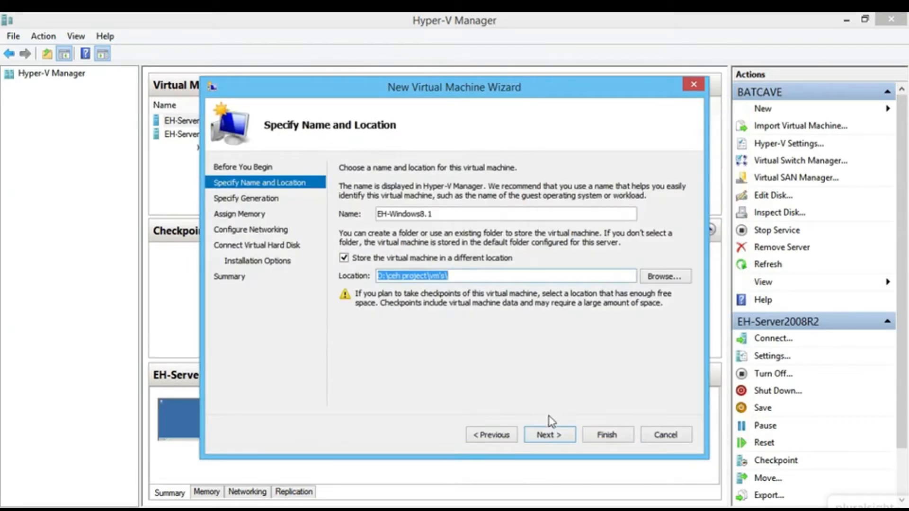
- Keep Generation 1 and give the VM 2048 MB of startup memory
click(549, 436)
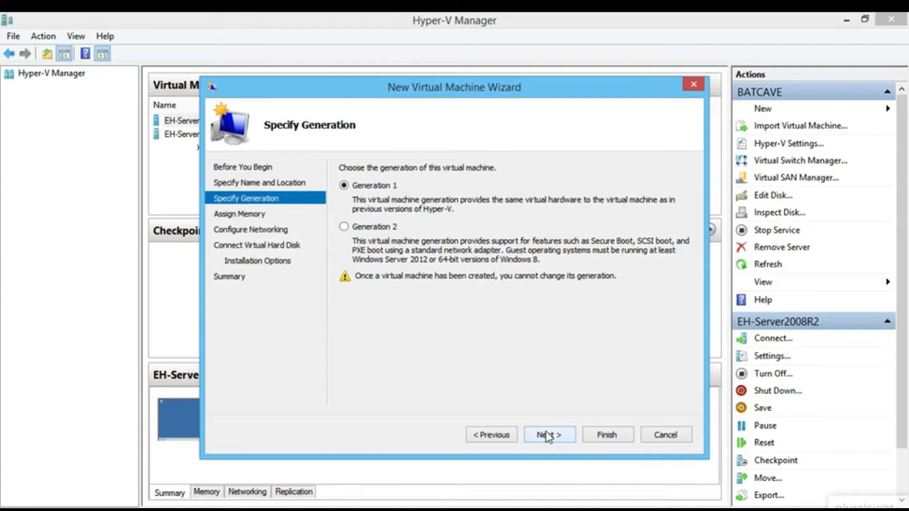
click(548, 435)
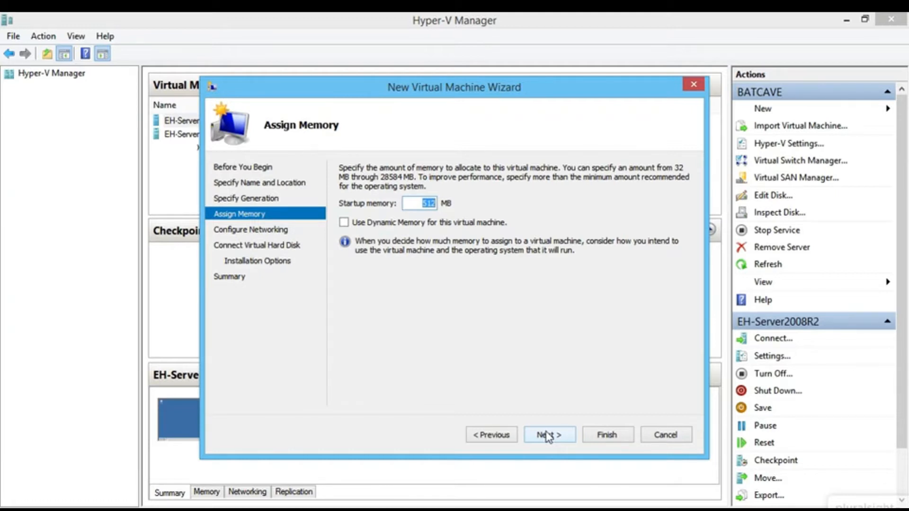
text(2048)
click(548, 436)
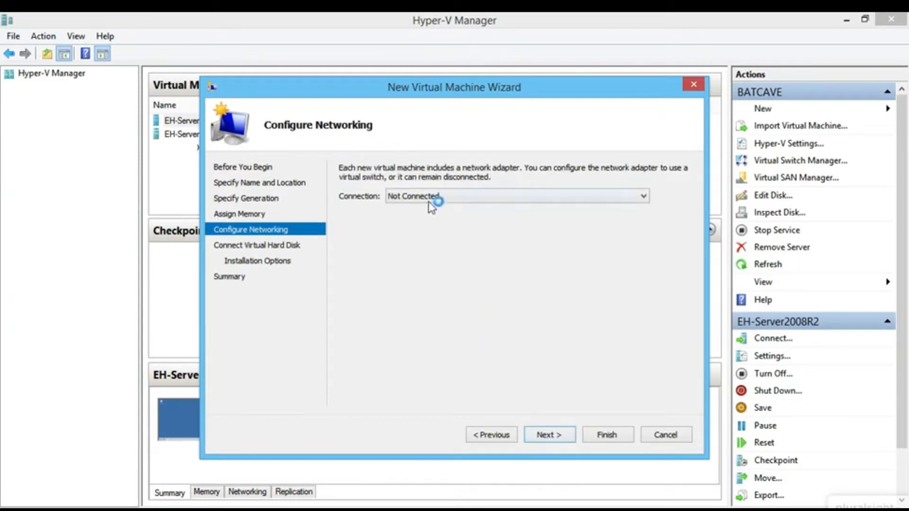
- Connect the VM's network adapter to Hacking Network
click(431, 196)
click(441, 237)
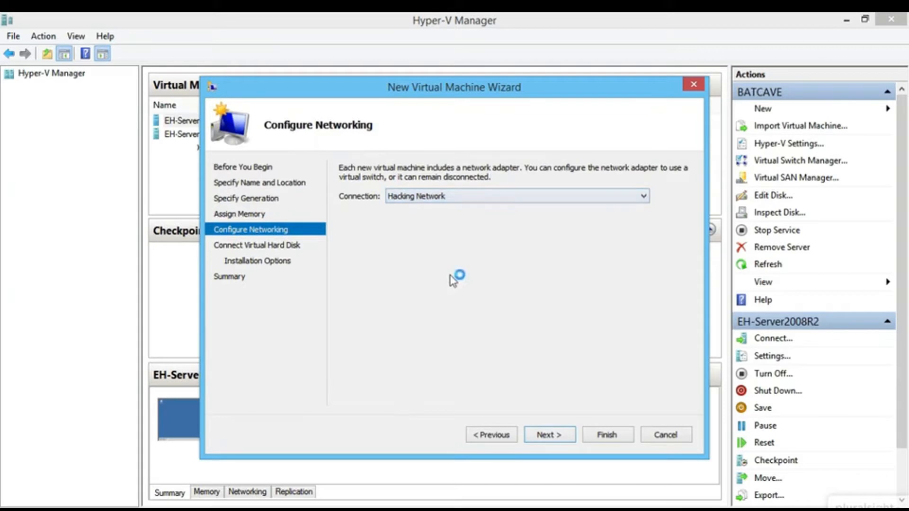
click(549, 435)
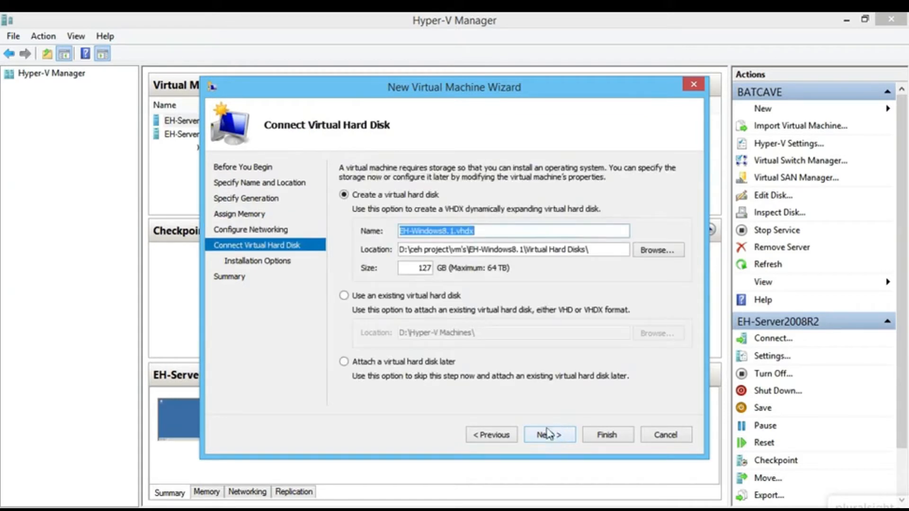
click(514, 230)
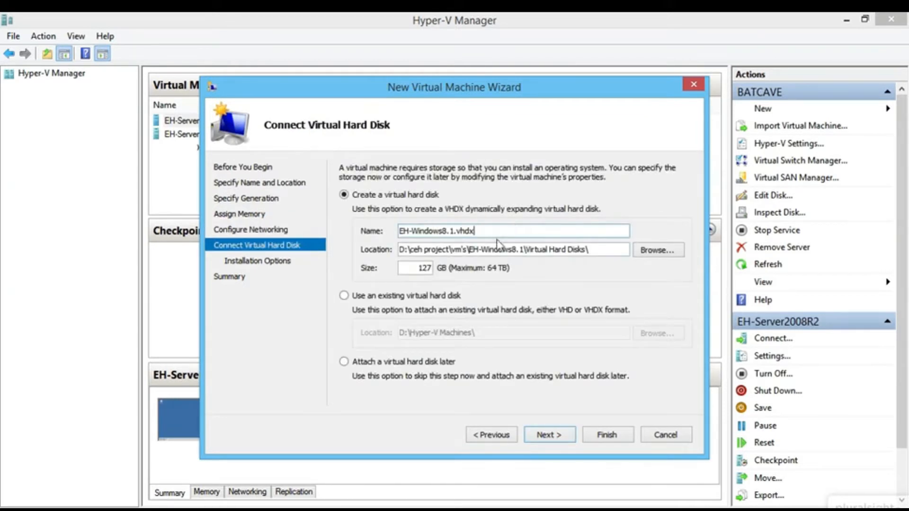
- Accept the proposed 127 GB EH-Windows8.1.vhdx virtual disk
drag(475, 231, 424, 233)
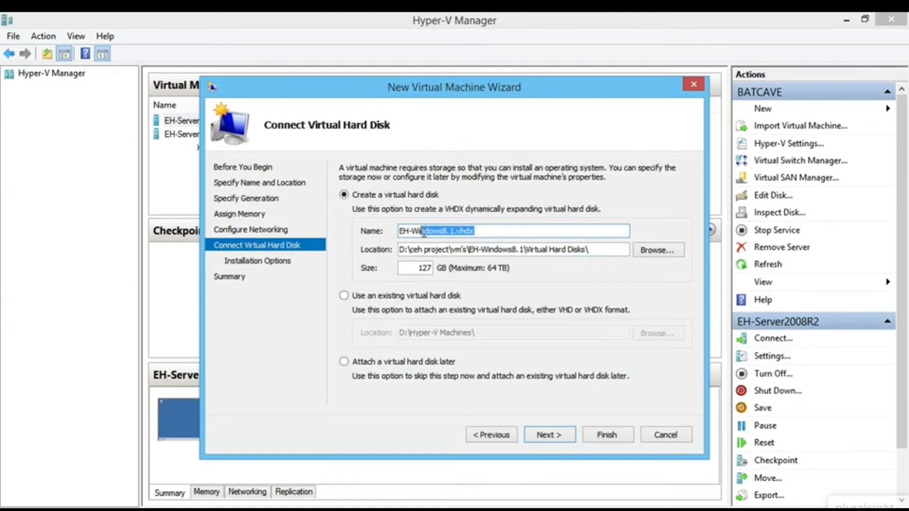
drag(597, 248, 433, 268)
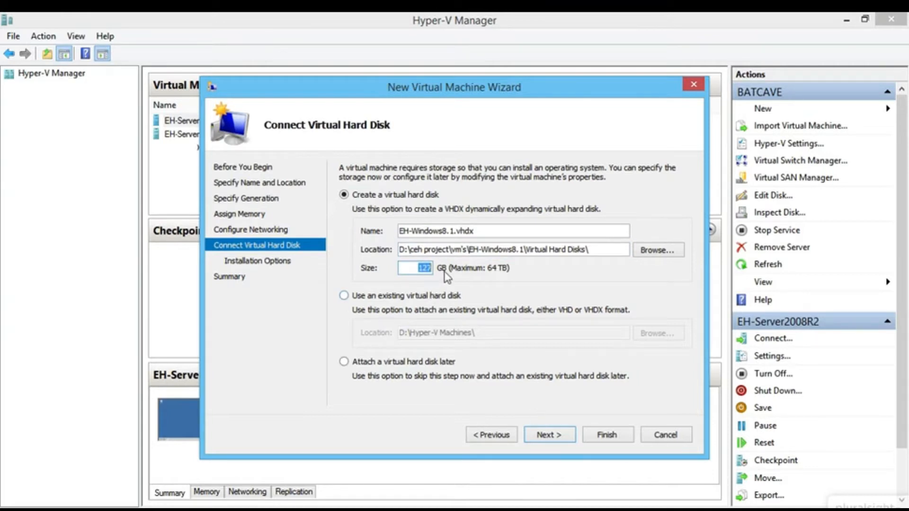
click(428, 268)
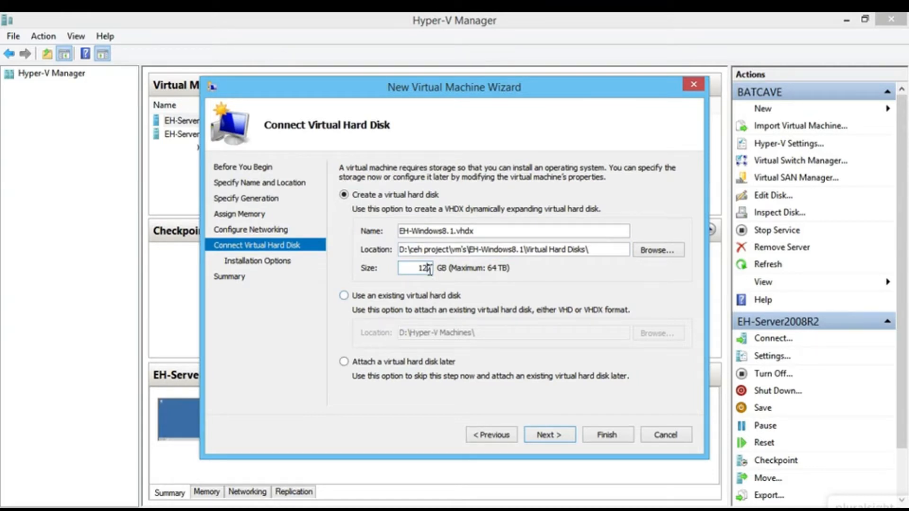
click(550, 434)
- Set windows 8.1 trial.iso as the install image and create the VM
click(398, 214)
click(379, 262)
click(640, 266)
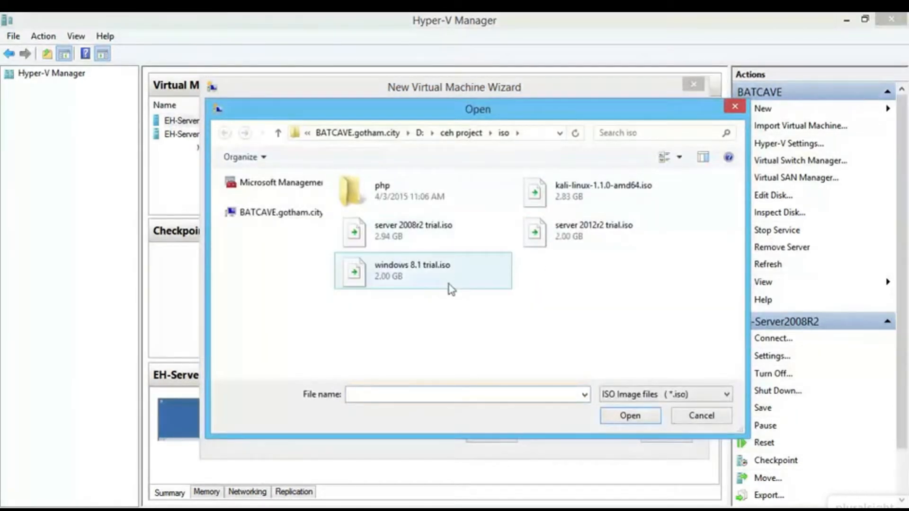
click(425, 284)
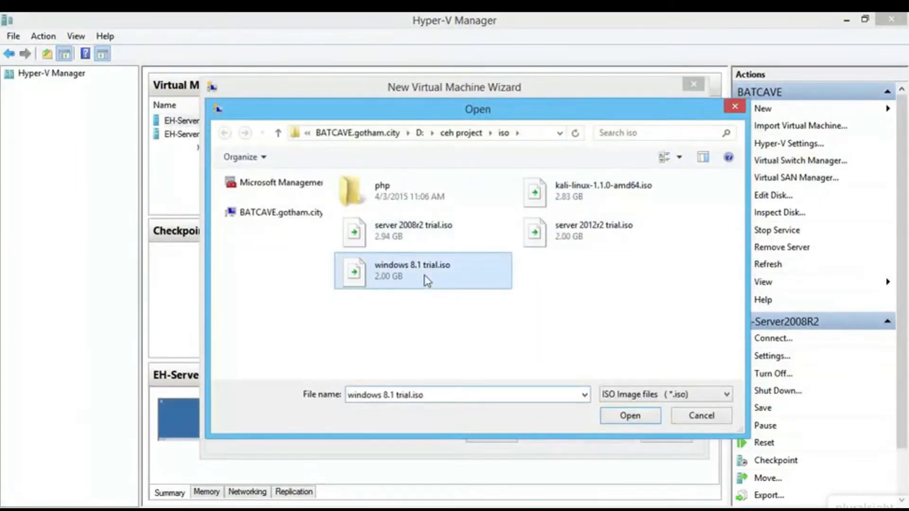
click(612, 420)
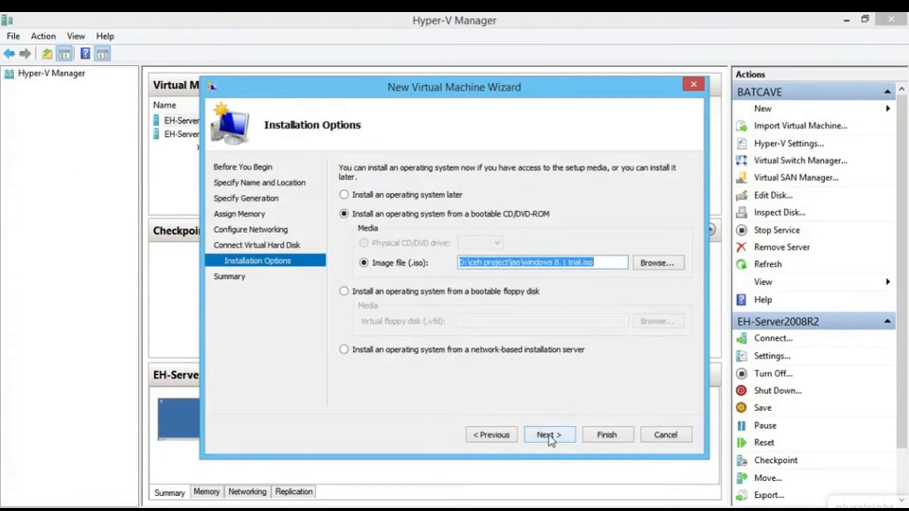
click(550, 435)
click(606, 433)
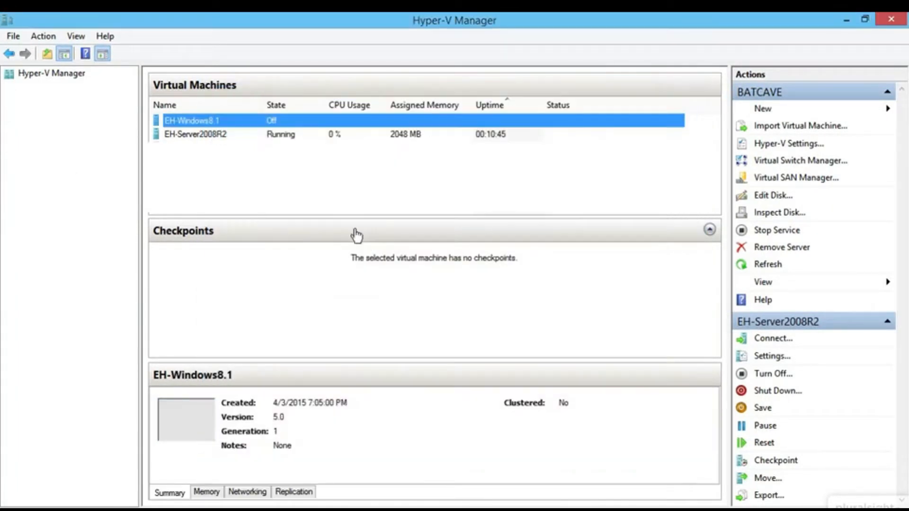
right_click(219, 109)
- Connect to EH-Windows8.1, start it, and accept default language settings to begin installing
click(259, 124)
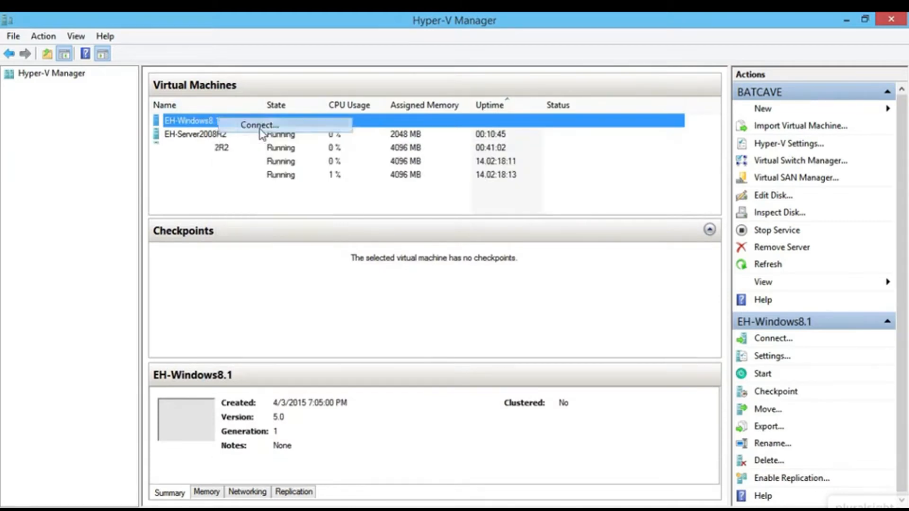
click(175, 43)
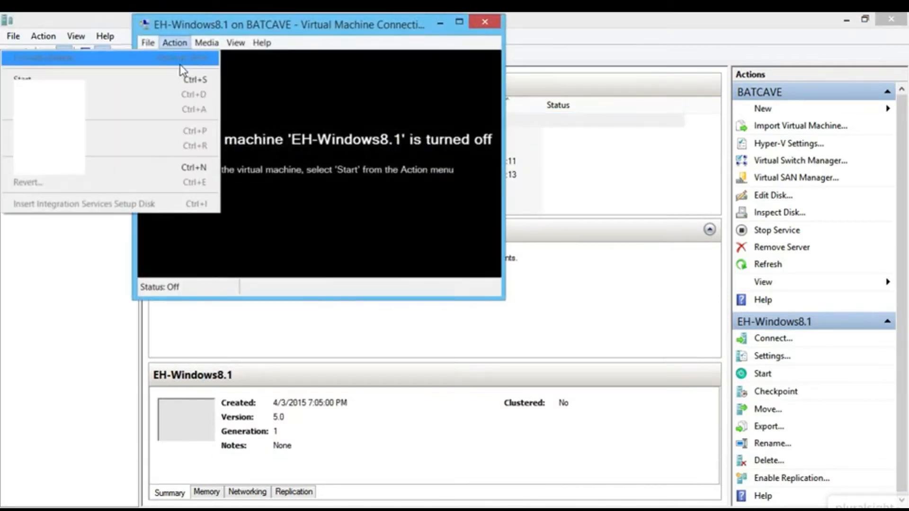
click(174, 80)
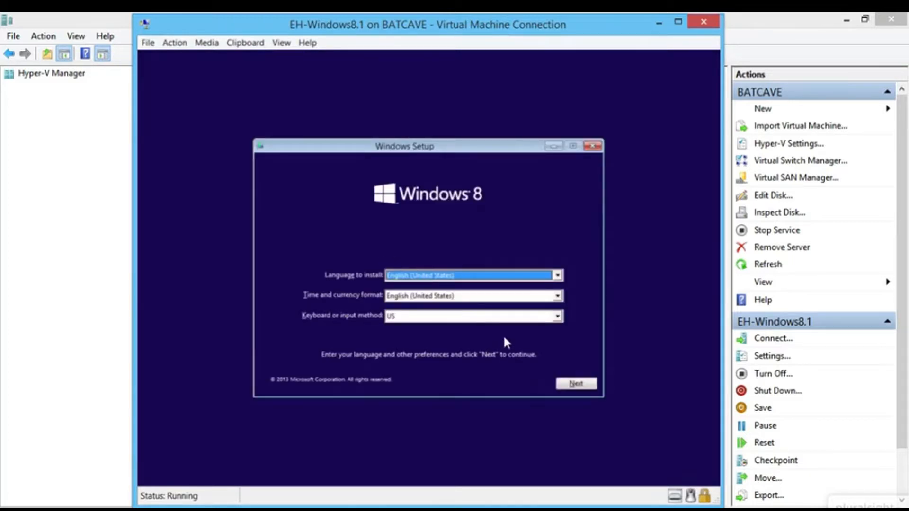
click(579, 384)
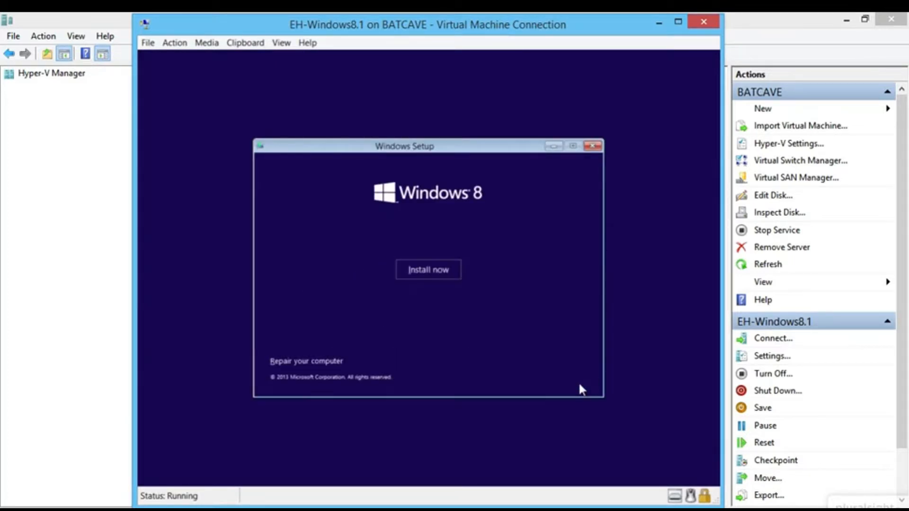
click(415, 274)
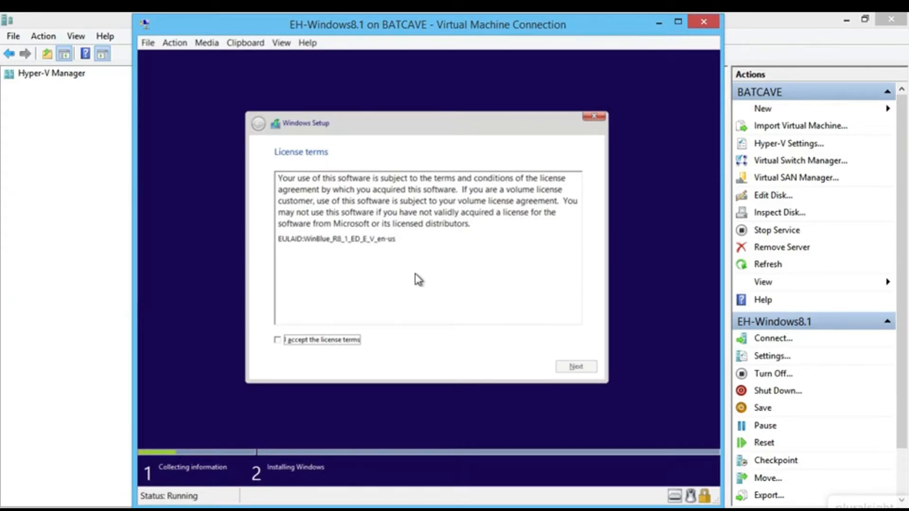
- Accept the license and run a Custom install onto Drive 0's 127 GB unallocated space
click(332, 340)
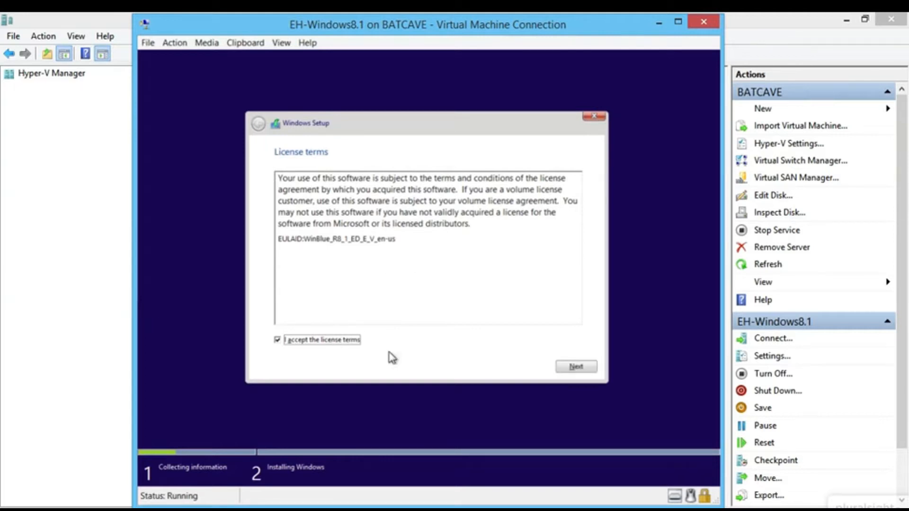
click(583, 369)
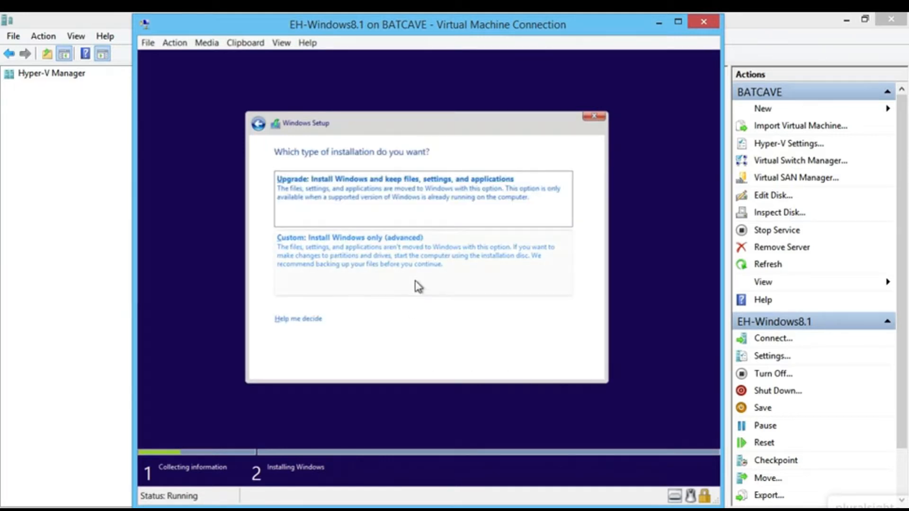
click(310, 262)
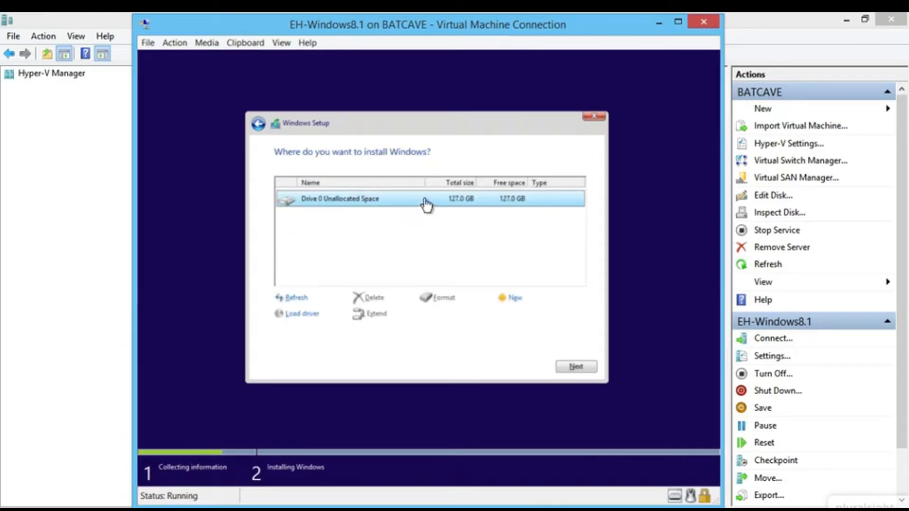
click(576, 368)
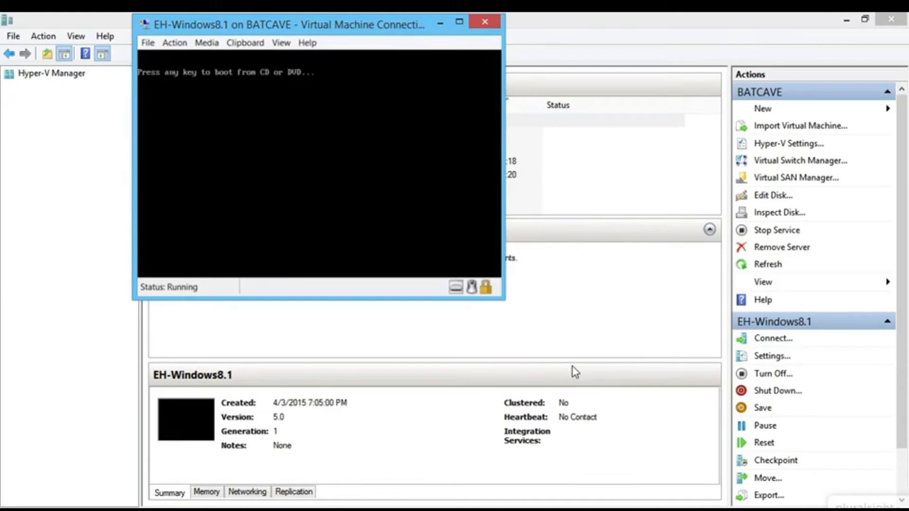
- Eject the installation ISO from the VM's DVD drive
click(212, 44)
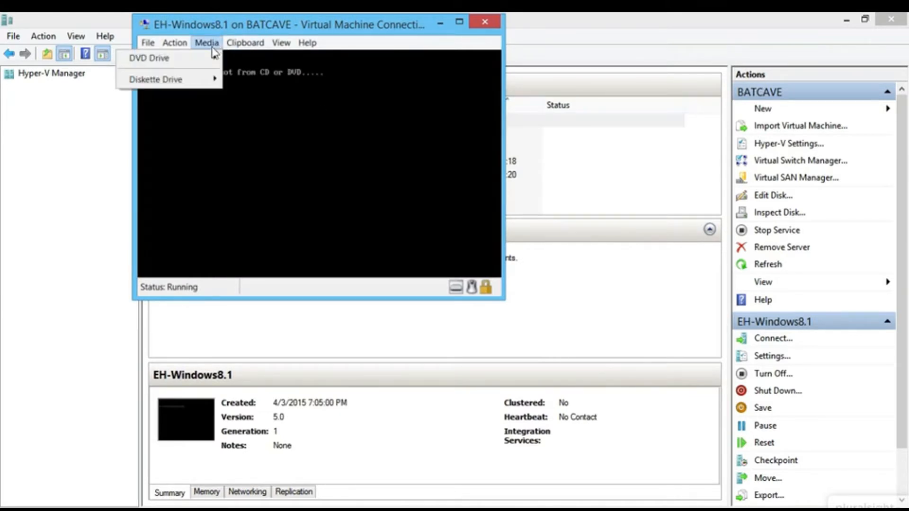
mouse_move(212, 57)
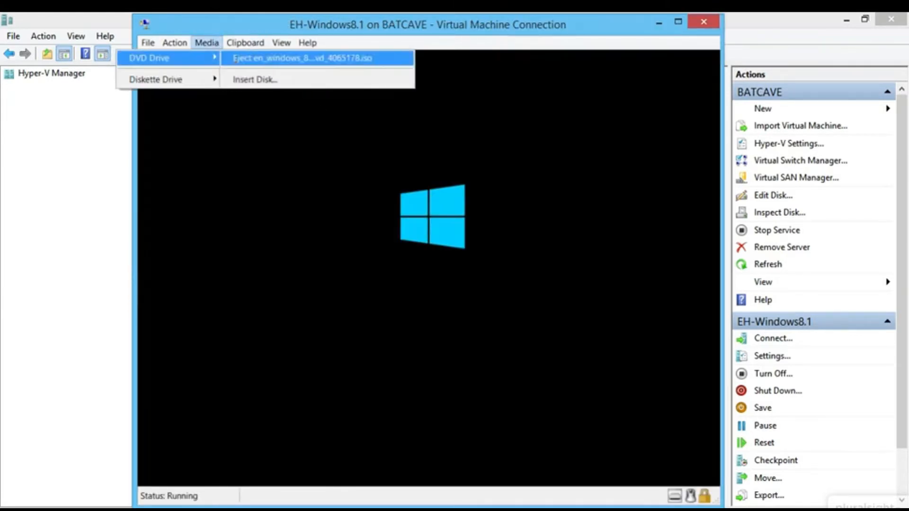
click(278, 58)
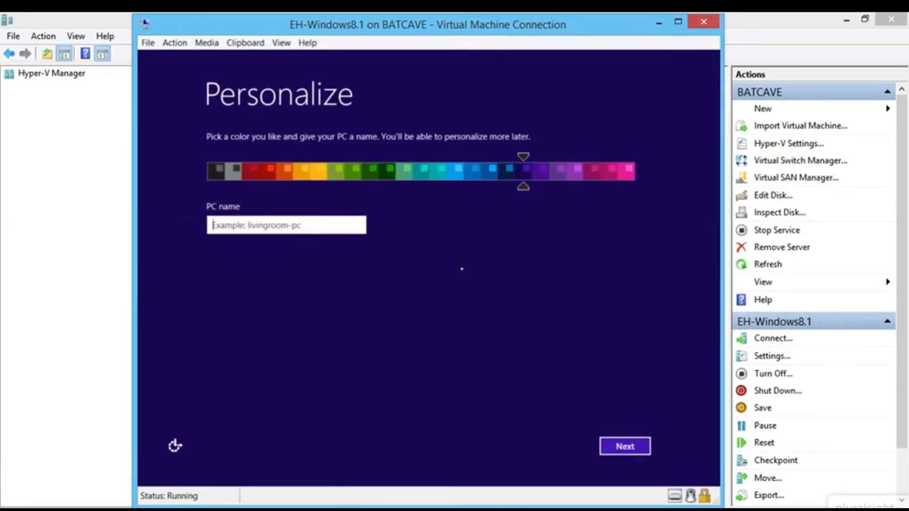
- Try several colours and settle on the navy colour scheme
click(587, 171)
click(611, 174)
click(624, 177)
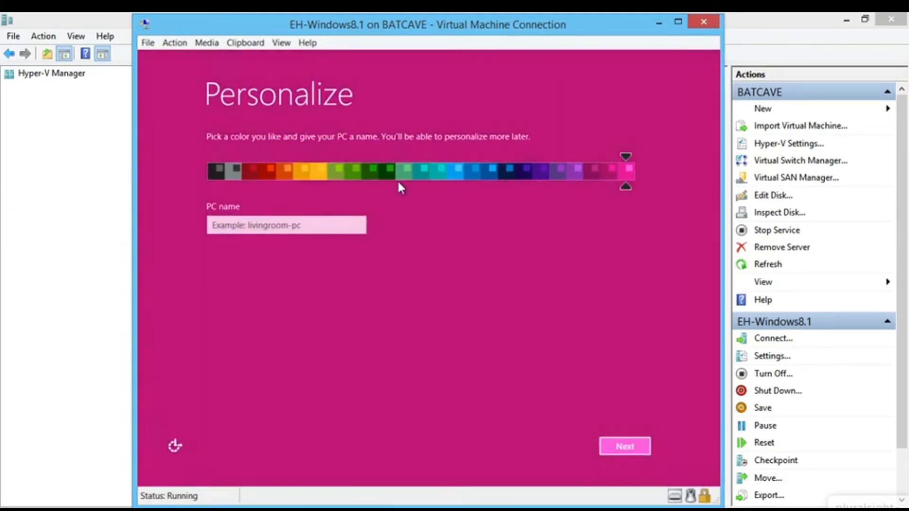
click(264, 170)
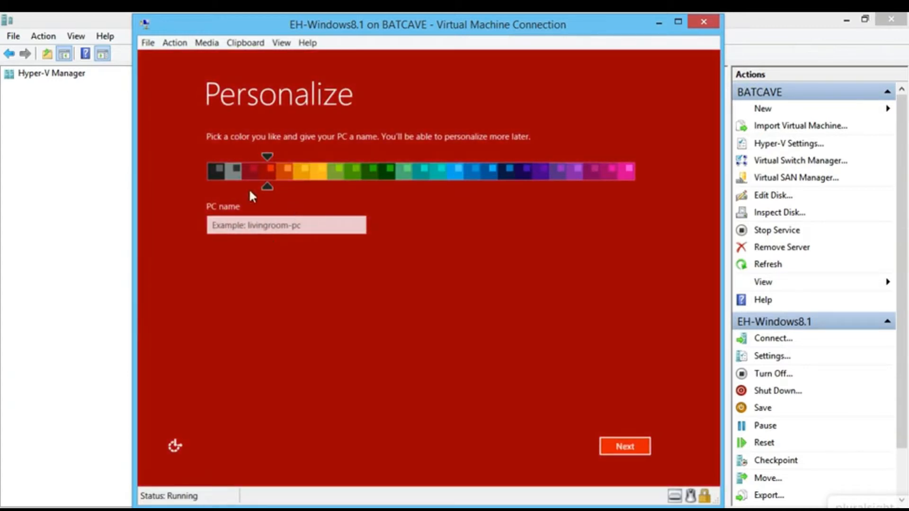
click(321, 178)
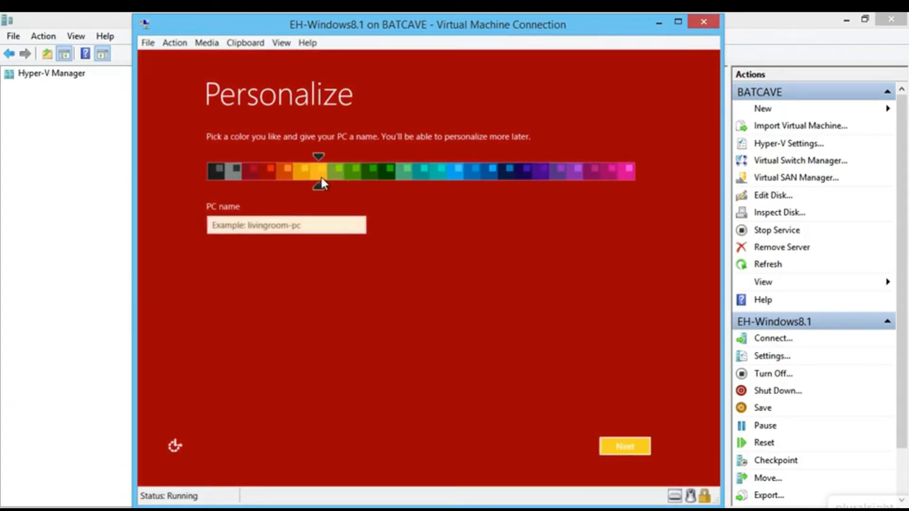
click(490, 178)
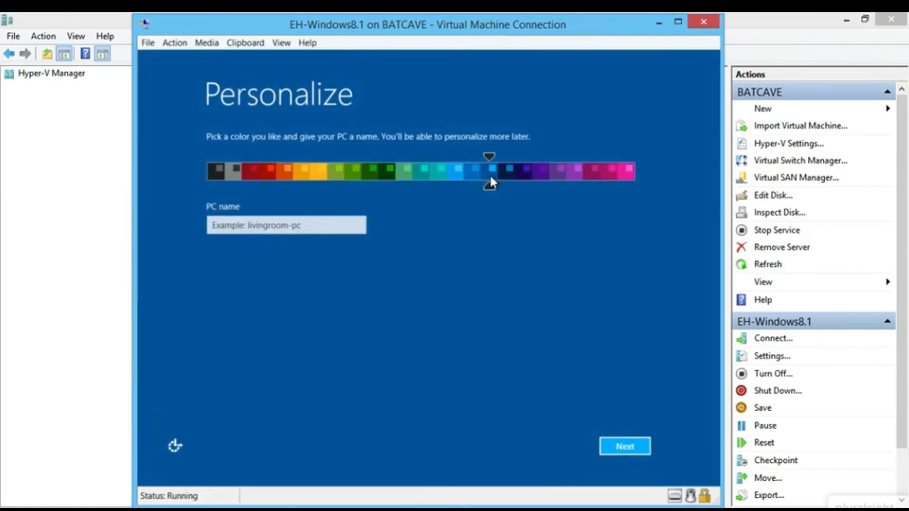
click(507, 175)
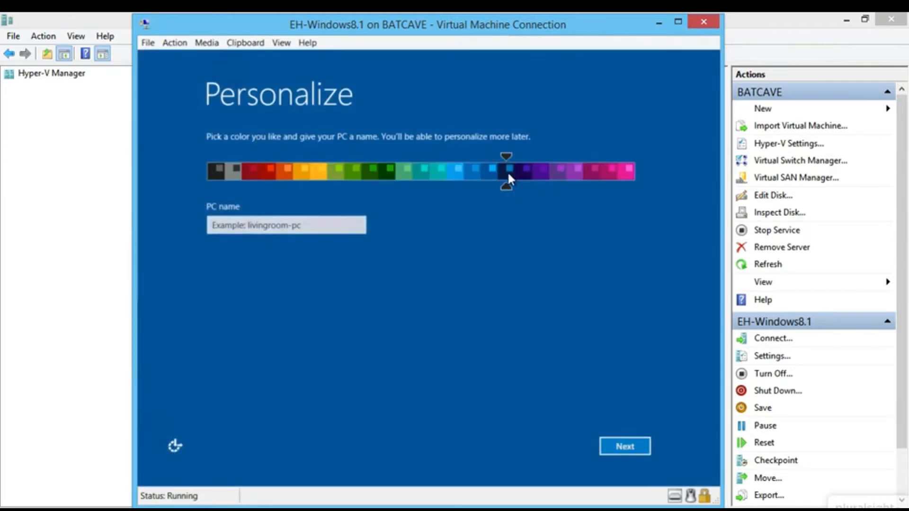
- Name the PC Windows81 and continue
click(294, 225)
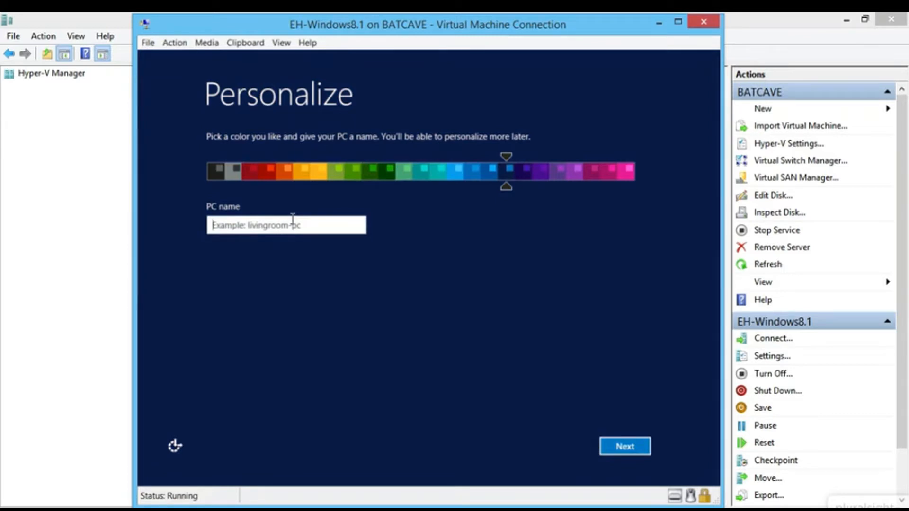
text(Winod)
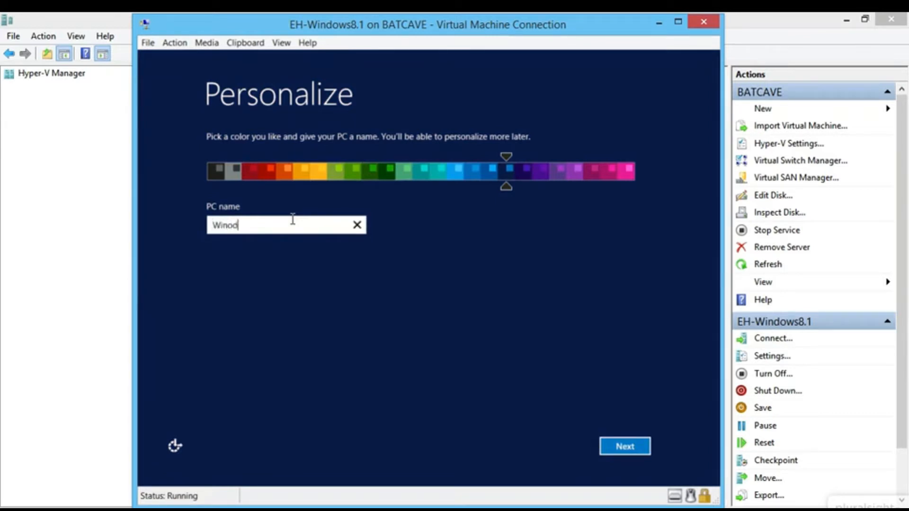
key(BackSpace)
key(BackSpace)
text(dows8.1)
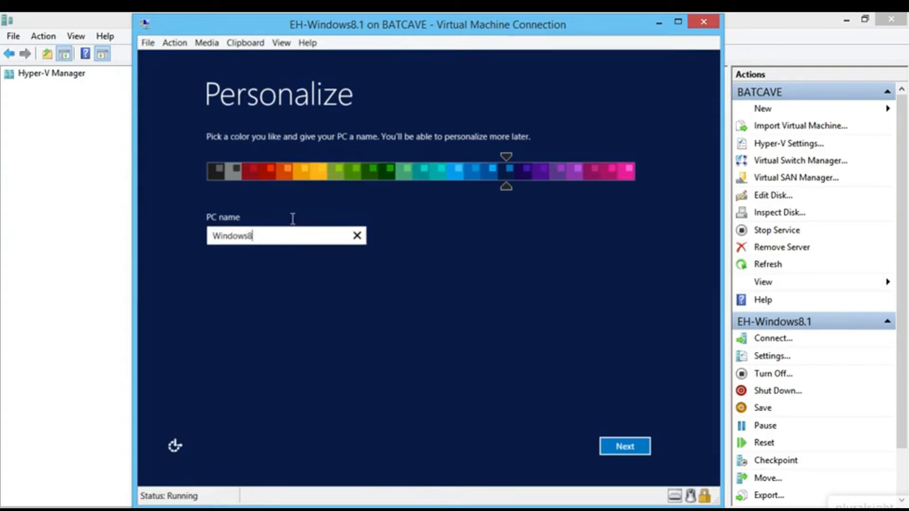
key(BackSpace)
text(1)
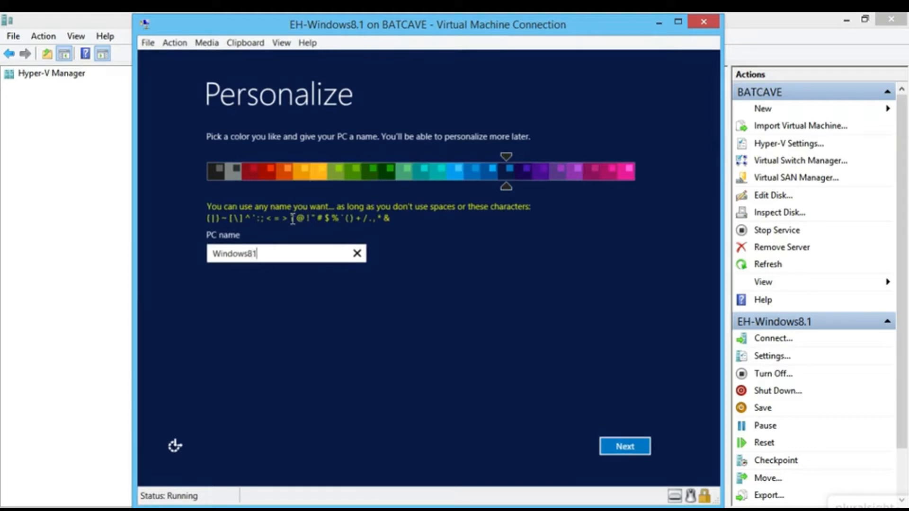
click(612, 445)
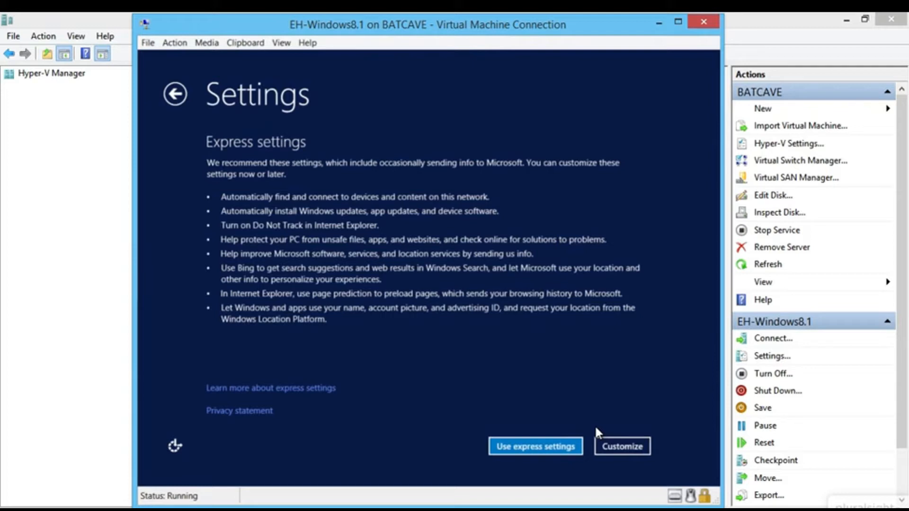
- Choose Customize and allow finding devices on home or work networks
click(620, 444)
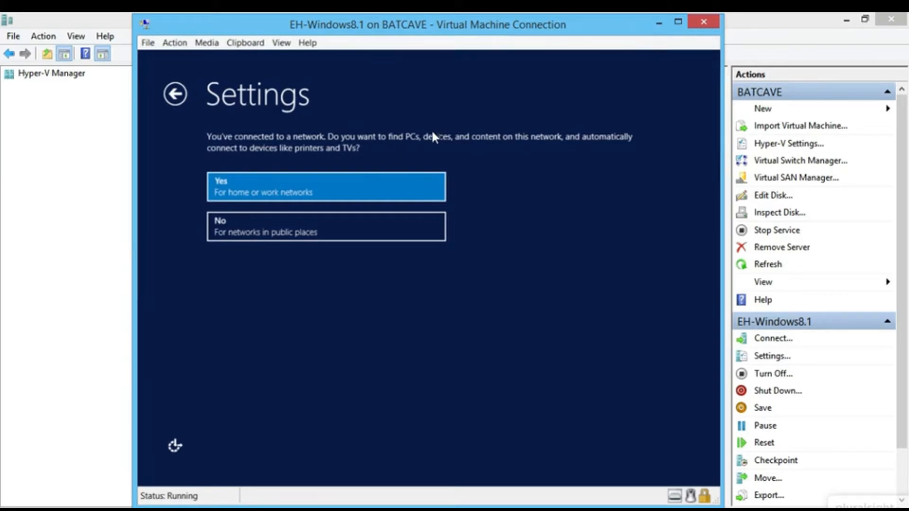
click(392, 183)
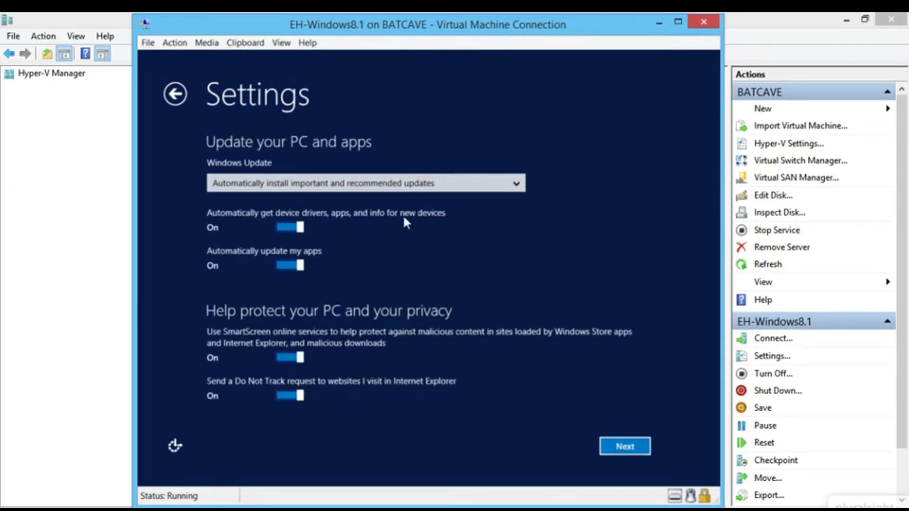
click(403, 188)
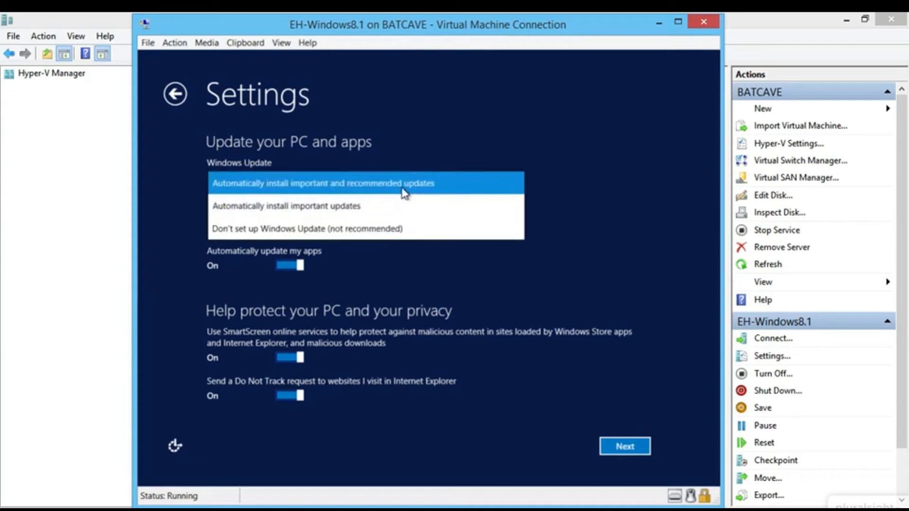
- Select Don't set up Windows Update and skip the remaining settings pages
click(386, 231)
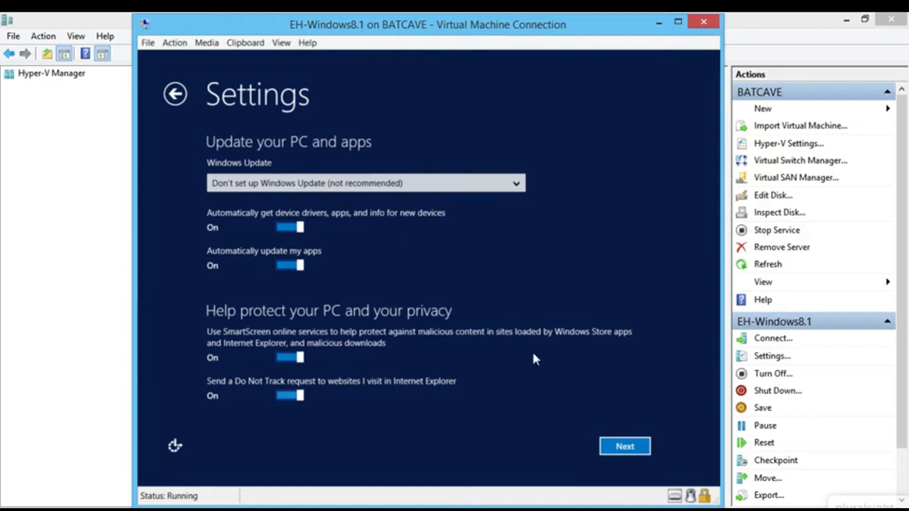
click(622, 447)
click(622, 448)
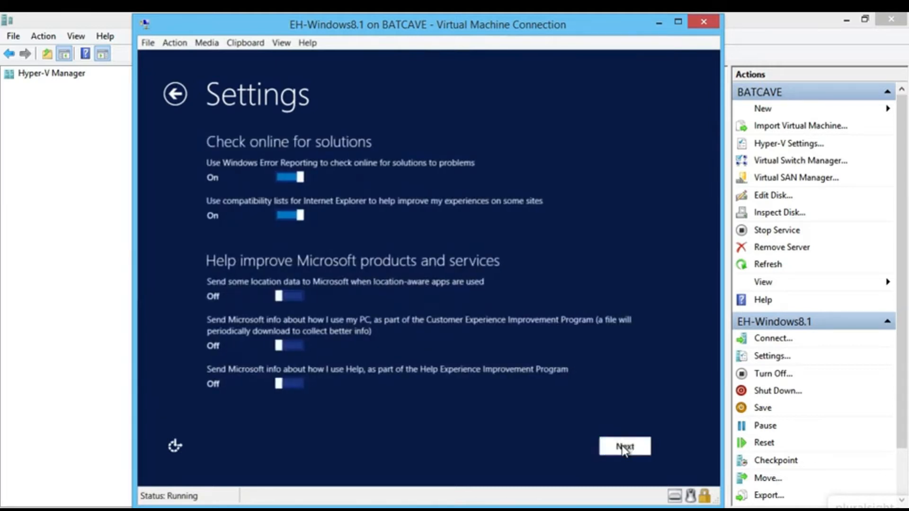
click(622, 448)
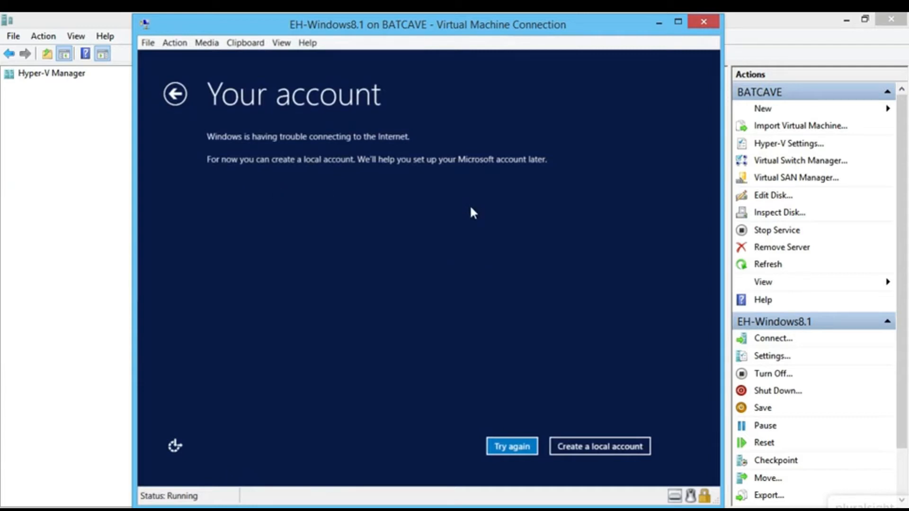
click(585, 446)
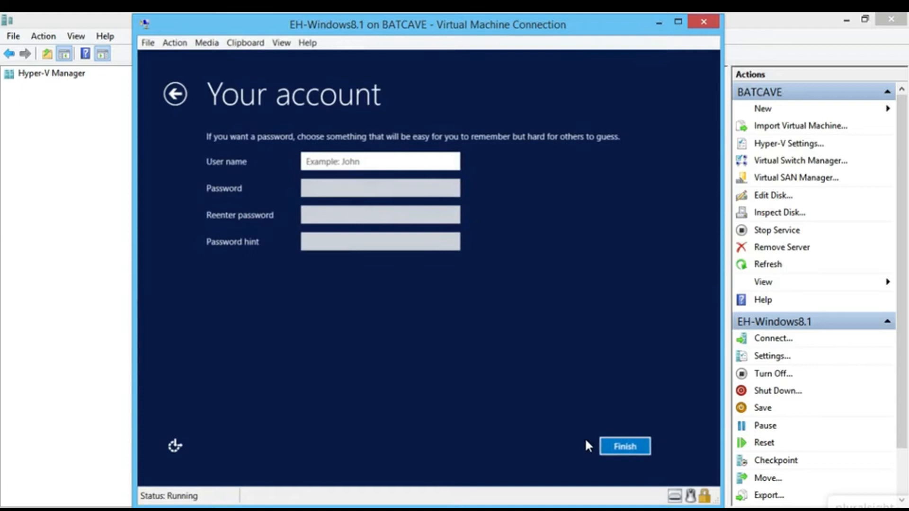
- Enter the local account's user name and password, then confirm the password
text(Bwa)
key(BackSpace)
key(BackSpace)
key(BackSpace)
text(bwayne)
key(Tab)
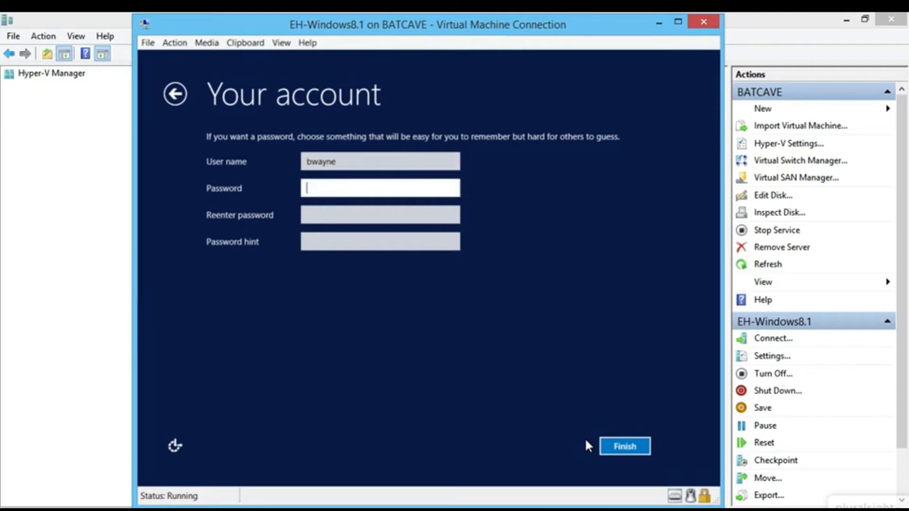
text(******)
key(Tab)
text(******)
key(Tab)
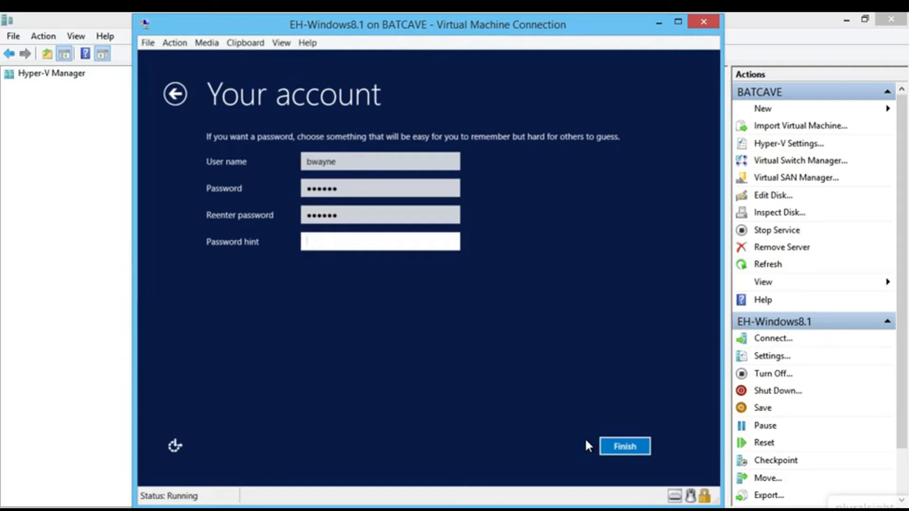
- Add a password hint and finish creating the local account
text(hero)
key(BackSpace)
key(BackSpace)
key(BackSpace)
key(BackSpace)
text(d)
key(BackSpace)
text(birthday)
key(BackSpace)
key(BackSpace)
key(BackSpace)
key(BackSpace)
key(BackSpace)
key(BackSpace)
key(BackSpace)
key(BackSpace)
click(617, 447)
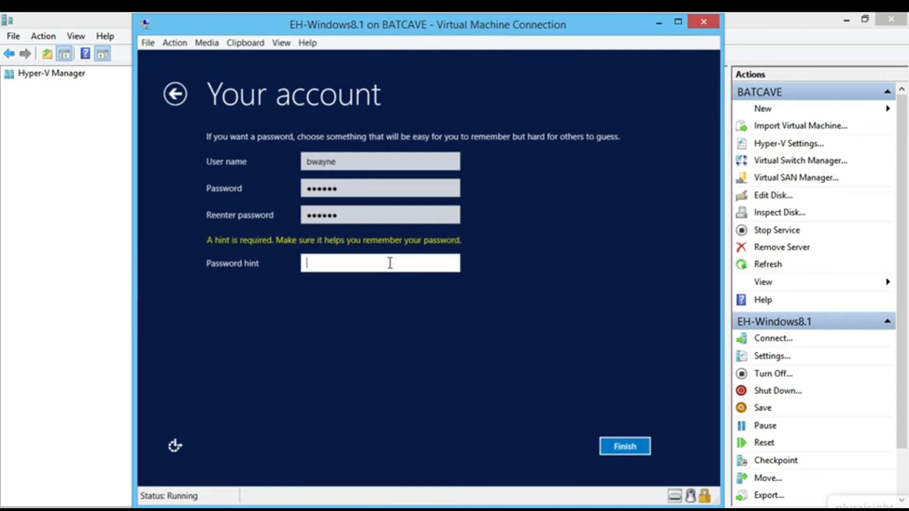
text(ero)
click(618, 442)
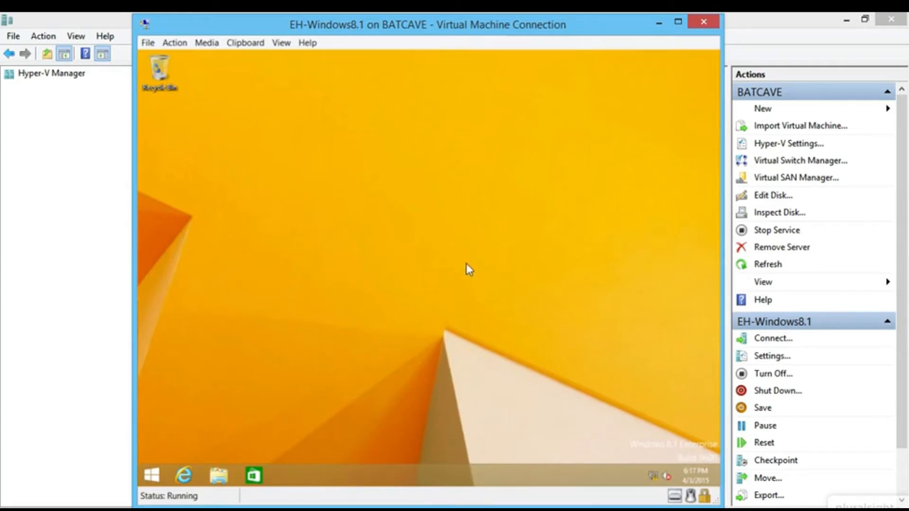
- Bring up the shortcut menu on the VM's newly loaded Windows 8.1 desktop
right_click(367, 203)
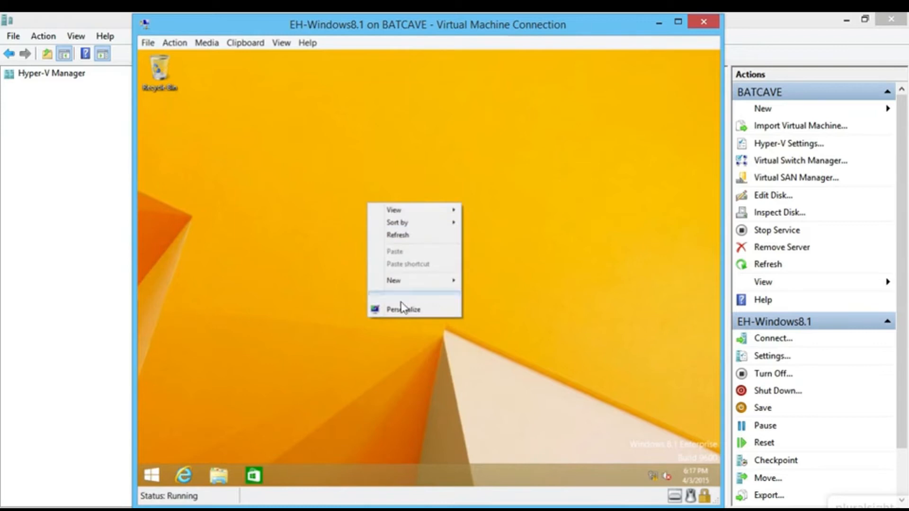
- Set the VM wallpaper to the first blue Lines and colors image, save, and close Personalization
click(416, 308)
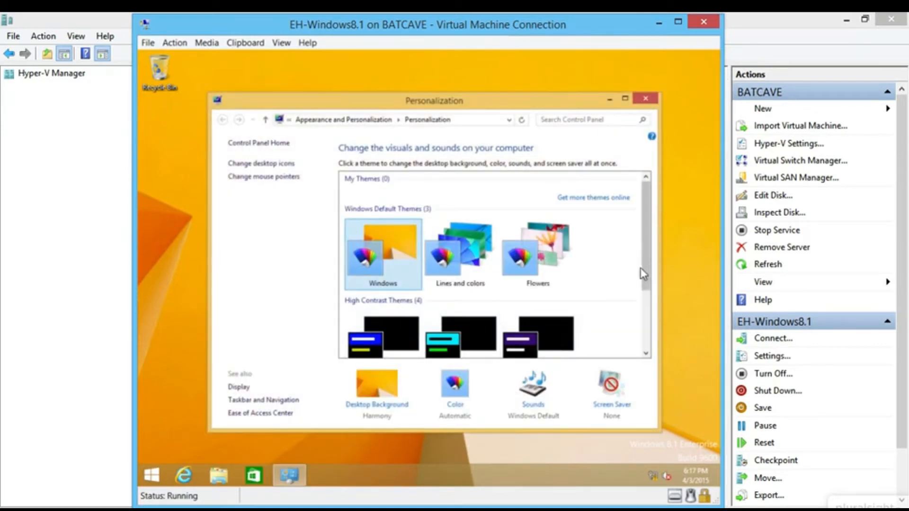
click(386, 392)
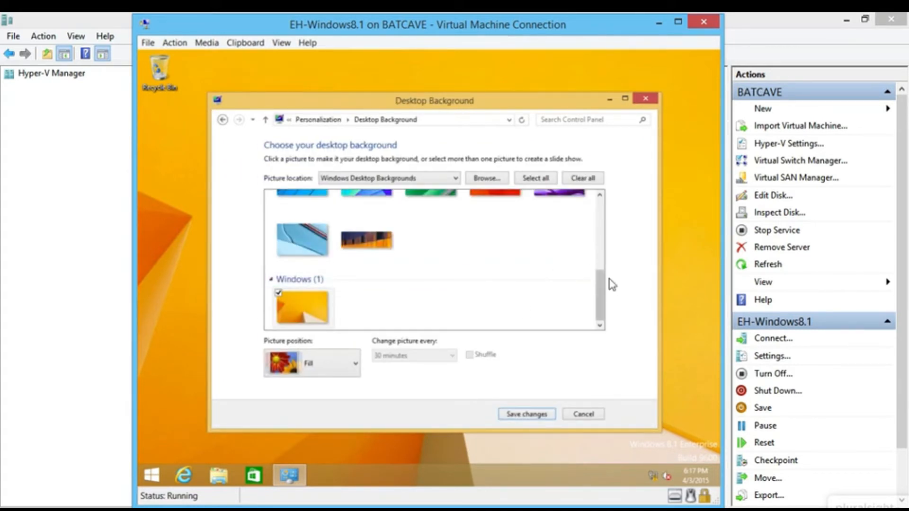
drag(602, 279, 597, 200)
drag(597, 246, 598, 298)
click(310, 246)
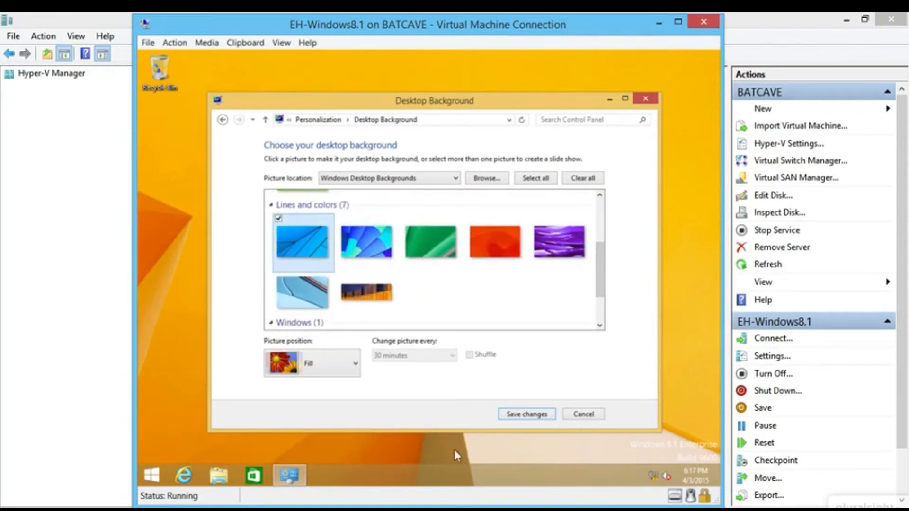
click(527, 415)
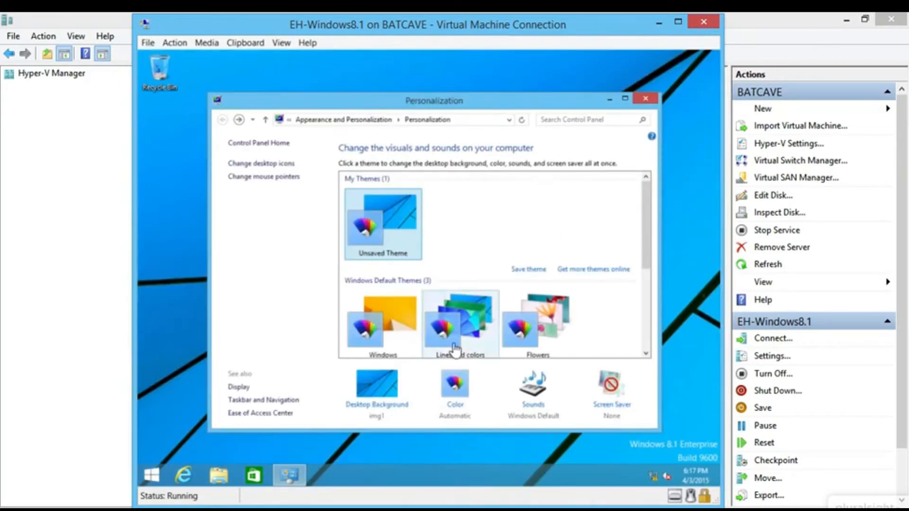
click(645, 98)
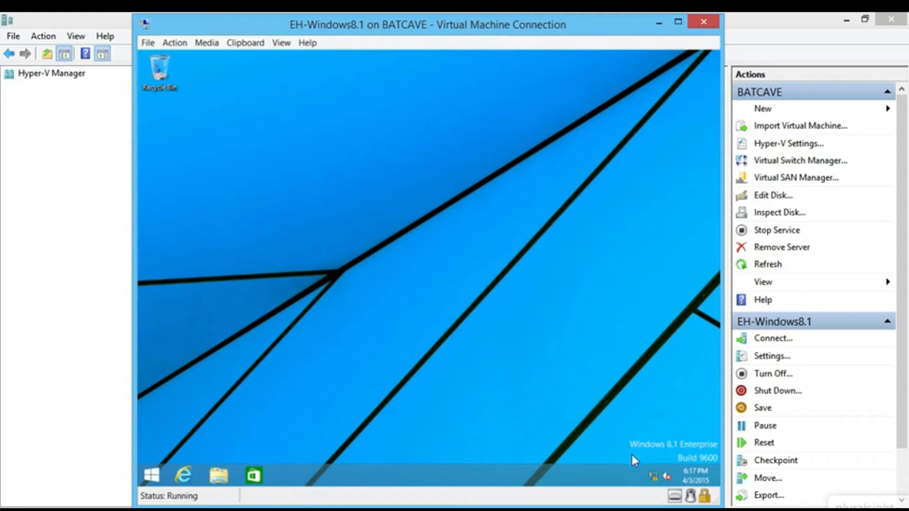
mouse_move(652, 479)
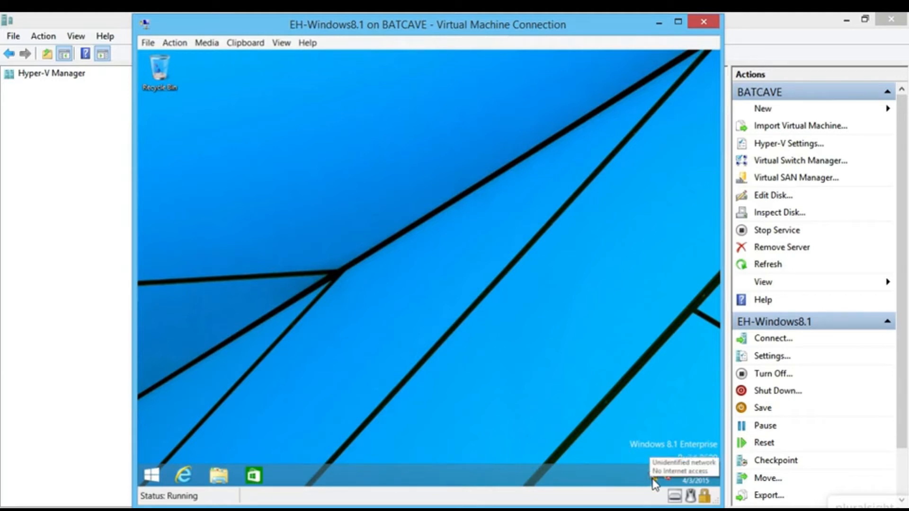
- Open the IPv4 properties of the VM's Ethernet adapter via Network and Sharing Center
right_click(653, 479)
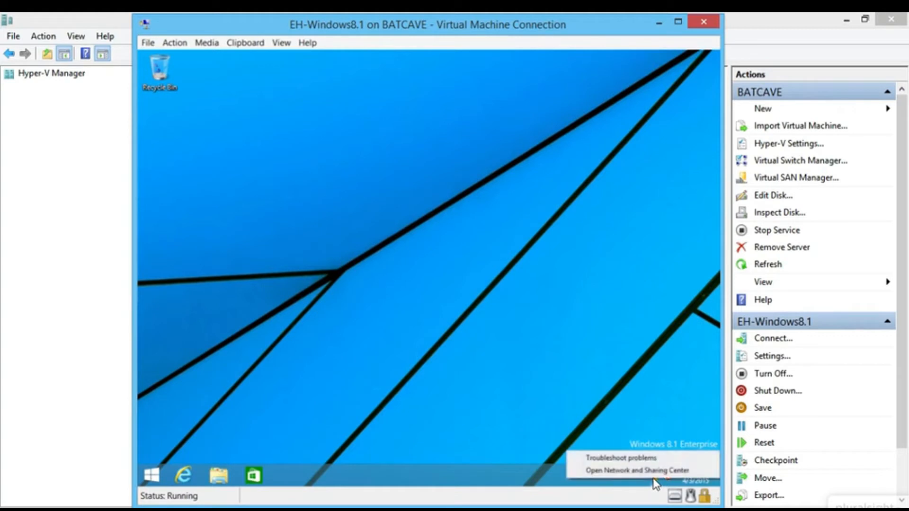
click(657, 472)
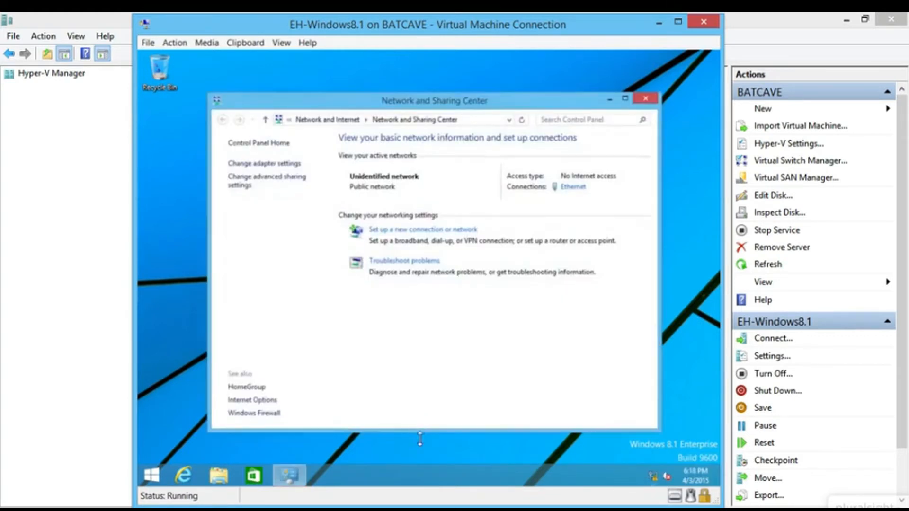
click(294, 164)
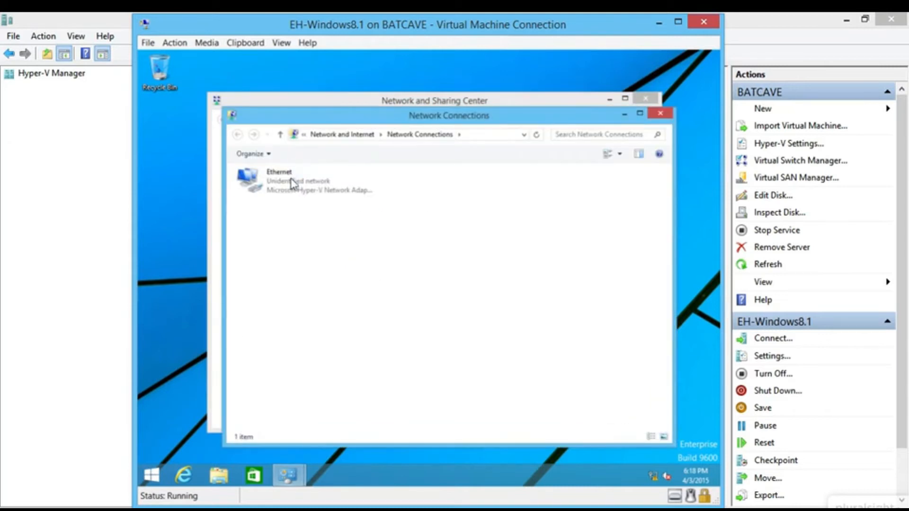
right_click(294, 189)
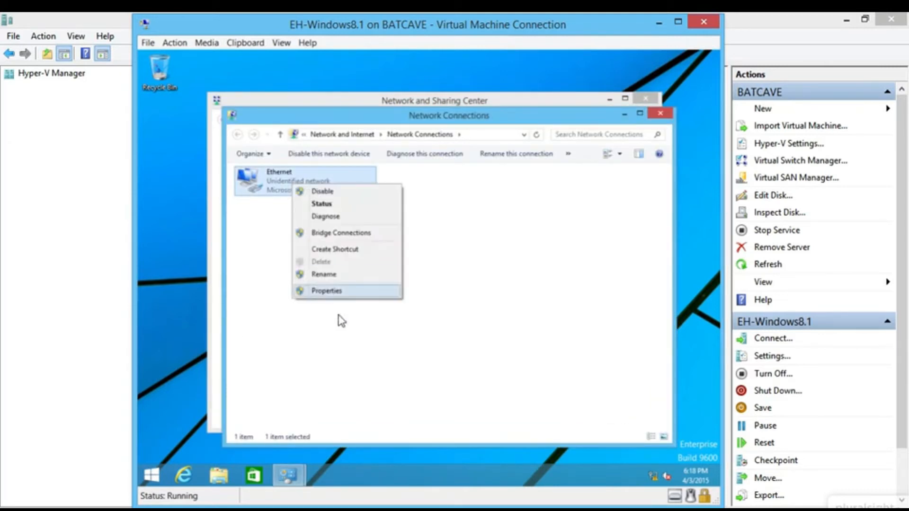
click(349, 297)
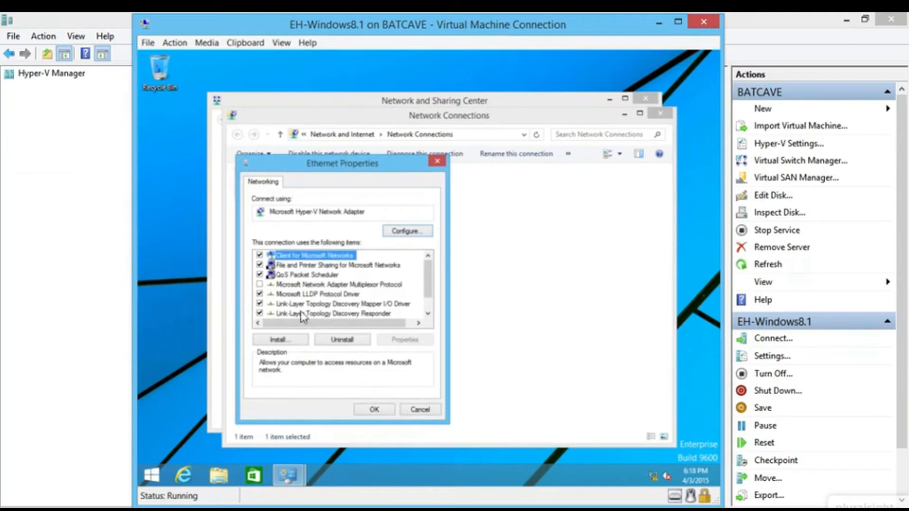
scroll(305, 315, down, 1)
double_click(333, 315)
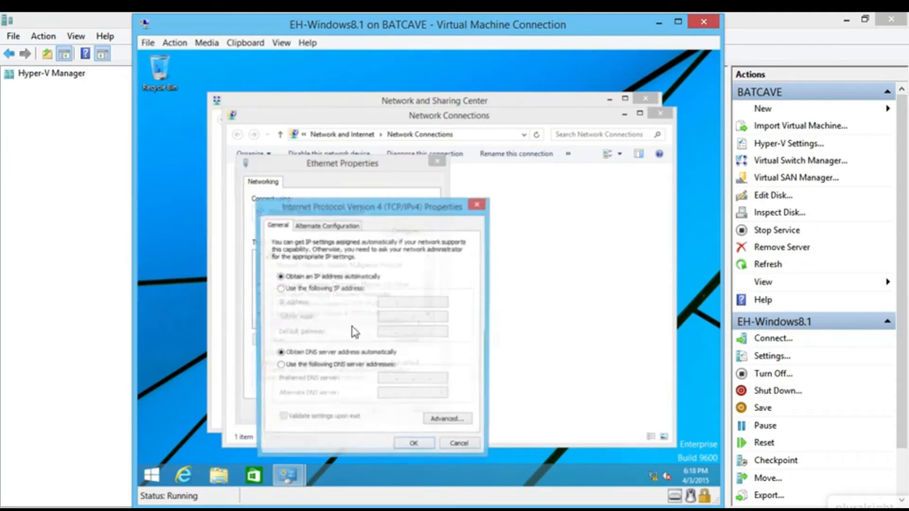
- Assign static IP 192.168.0.20, mask 255.255.255.0, preferred DNS 192.168.0.10, and close the windows
click(354, 291)
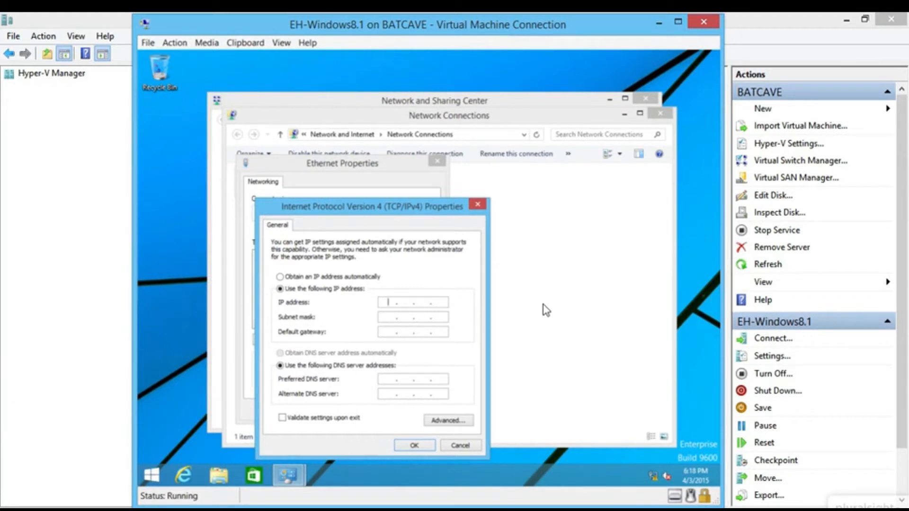
text(192 . 168 . 0 . 20)
key(Tab)
key(Tab)
key(Tab)
key(Tab)
text(1921168)
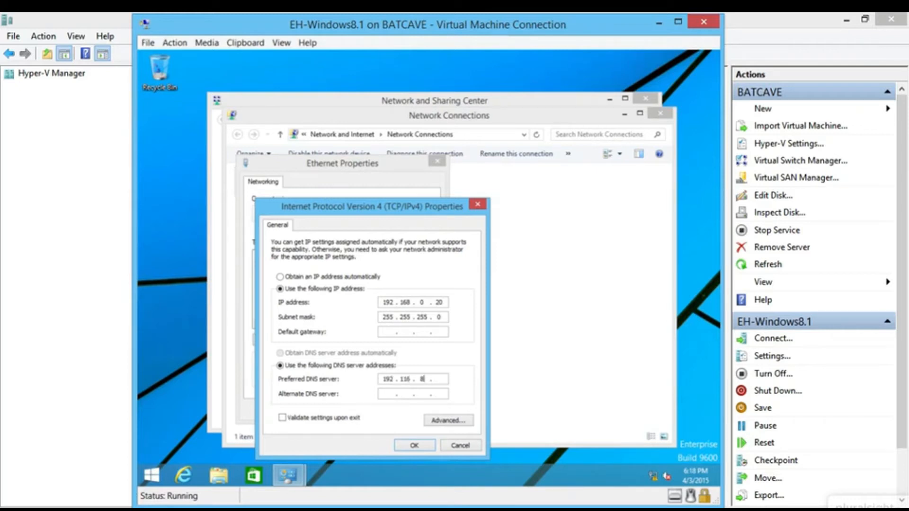
key(shift+Tab)
key(Tab)
text(192 . 168 . 0 . 10)
click(427, 445)
click(378, 410)
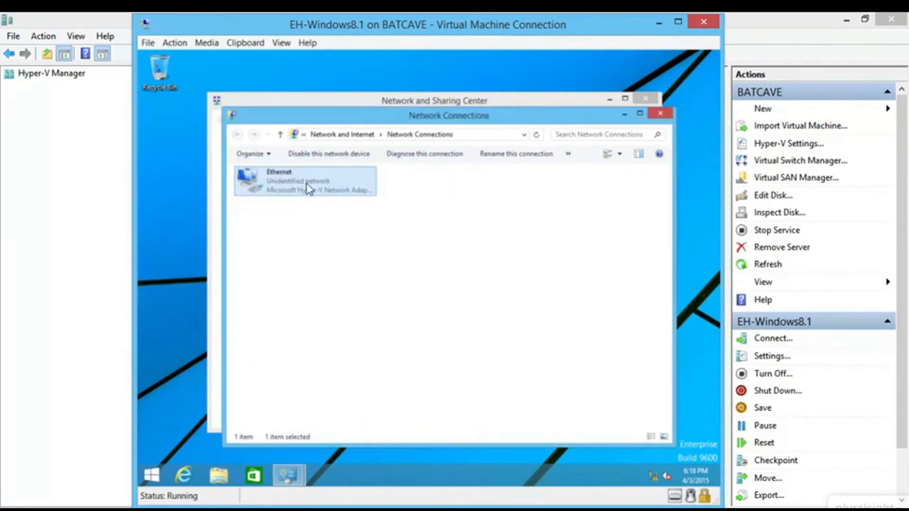
click(659, 115)
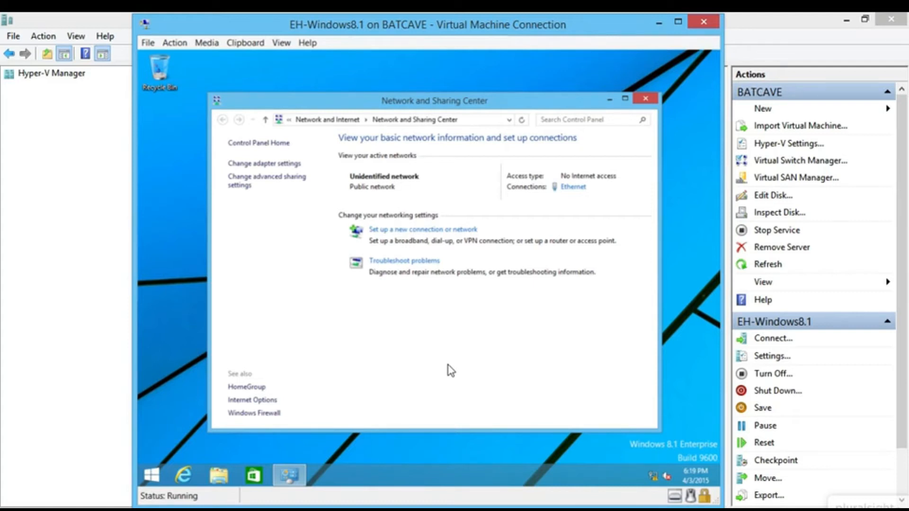
- Search 'admin' to open Administrative Tools, then launch Local Security Policy
key(super)
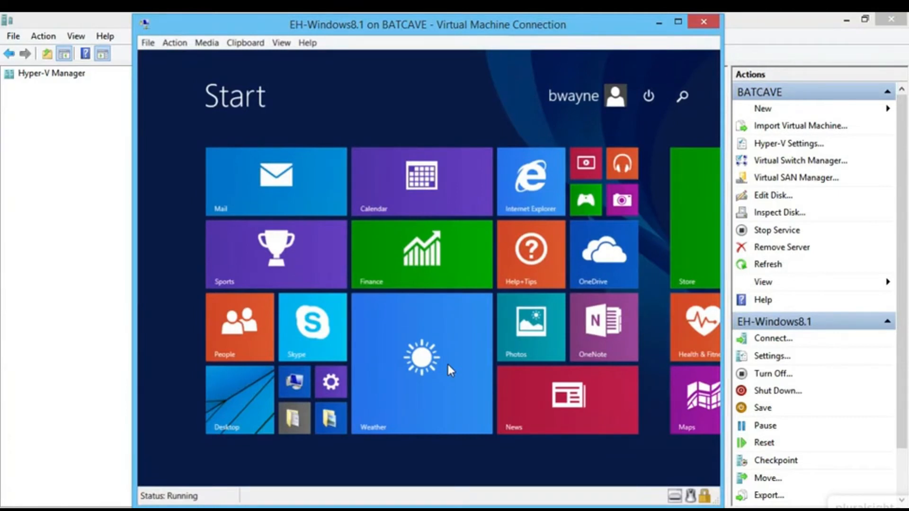
text(admin)
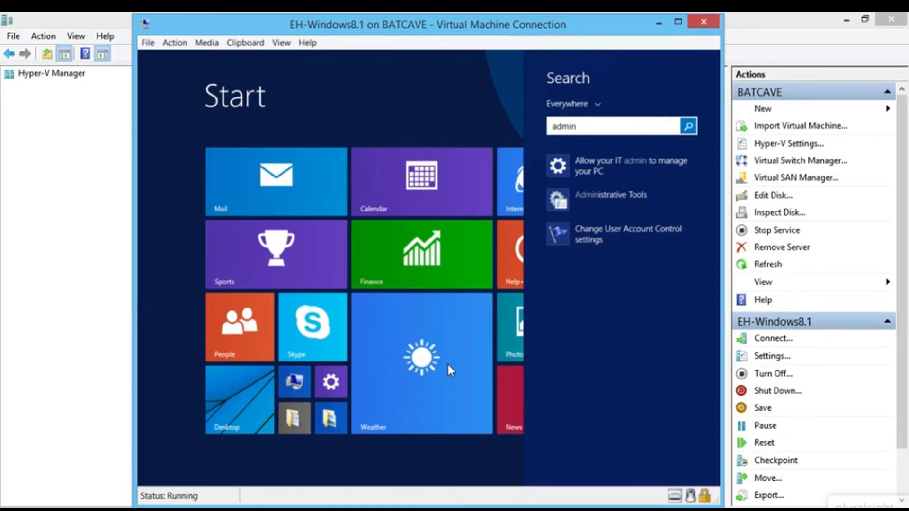
click(635, 205)
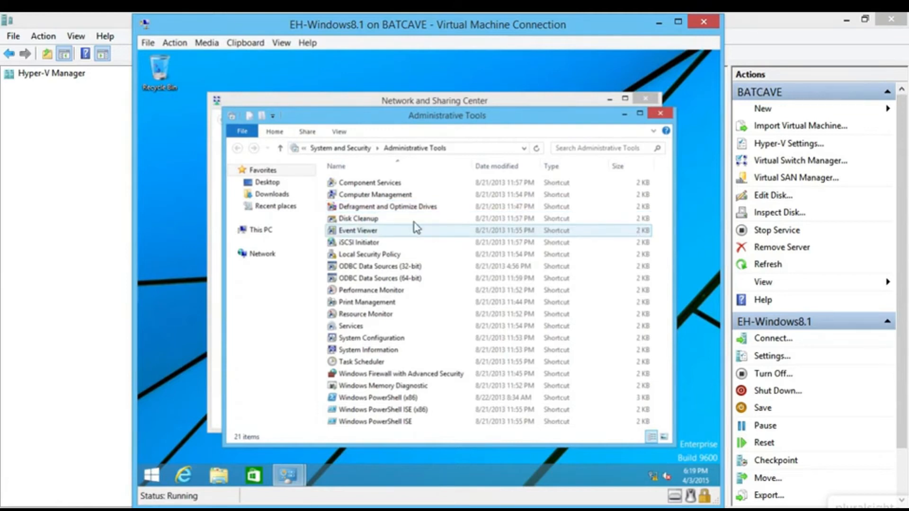
double_click(371, 256)
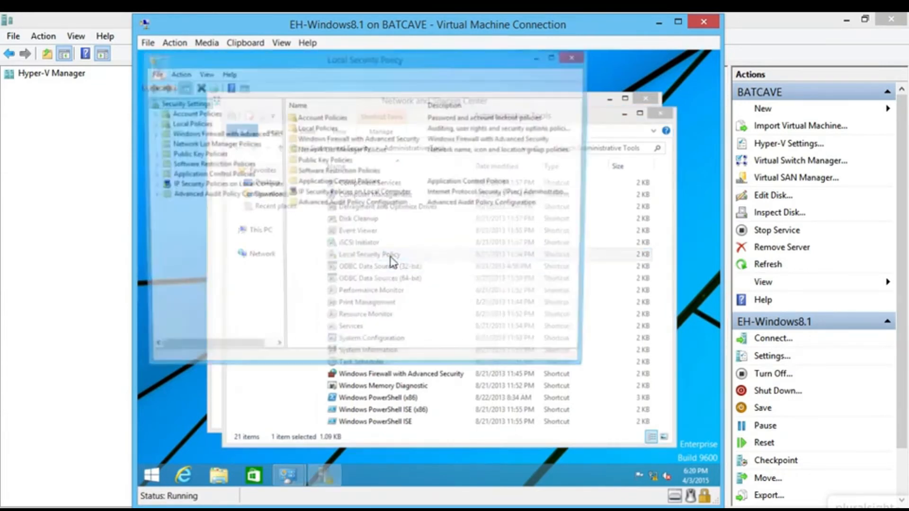
double_click(190, 113)
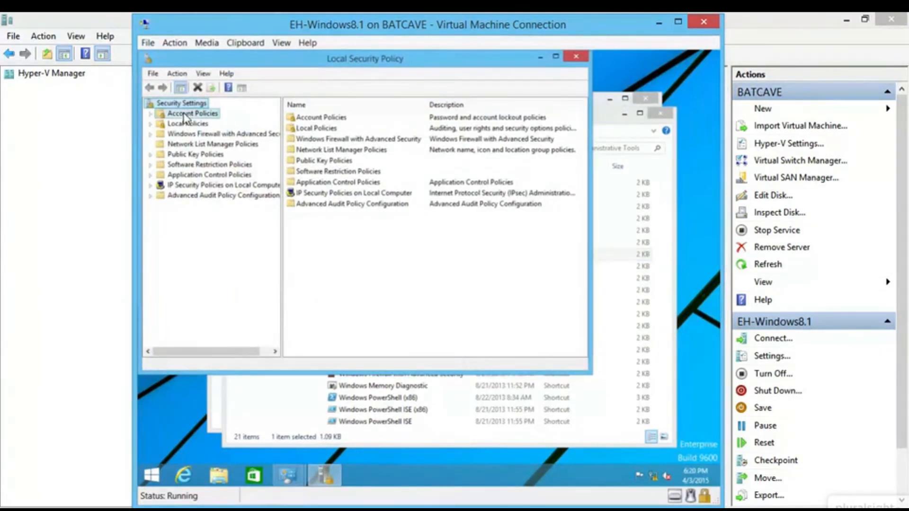
click(193, 123)
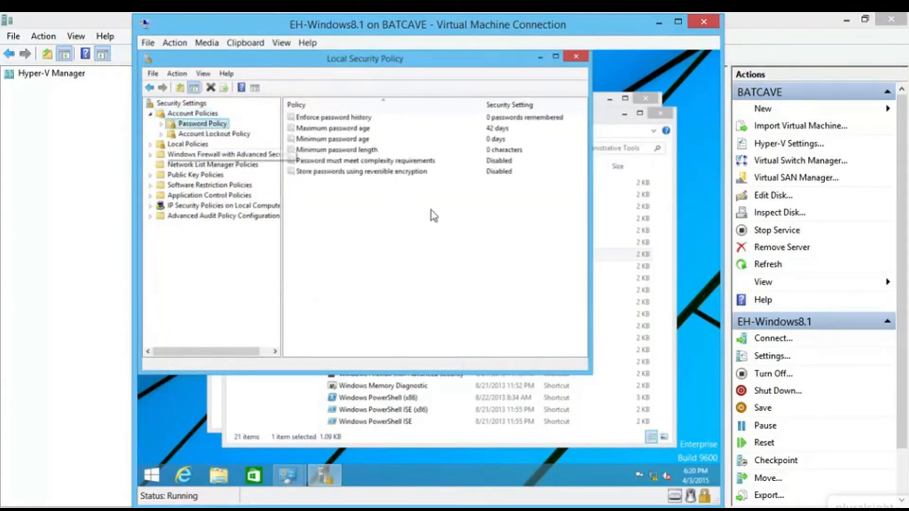
click(429, 162)
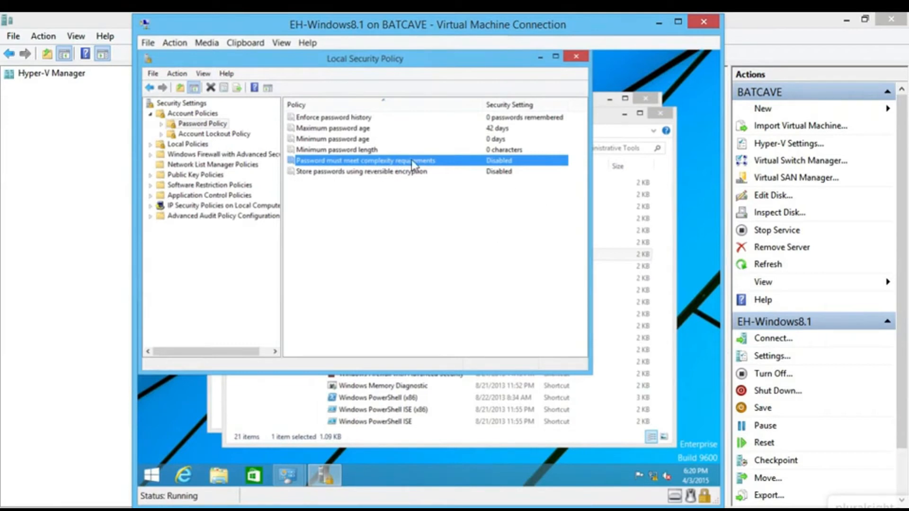
click(356, 148)
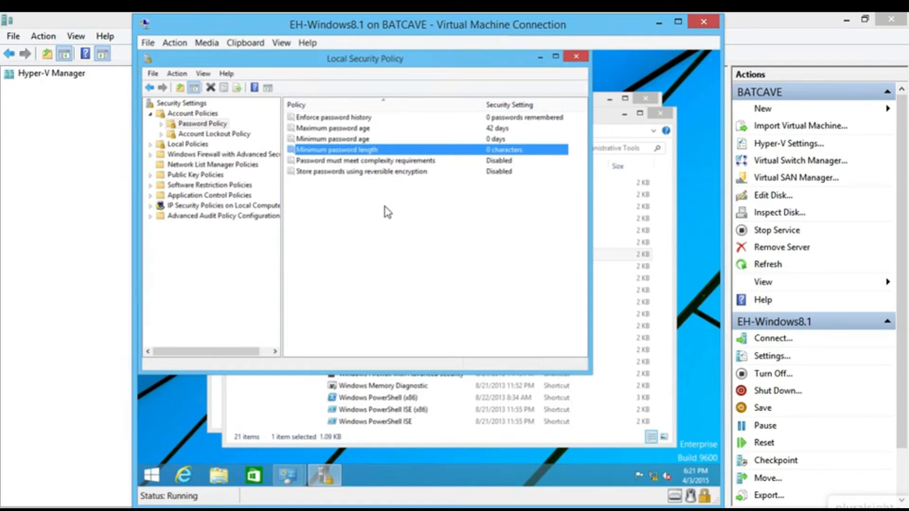
click(577, 59)
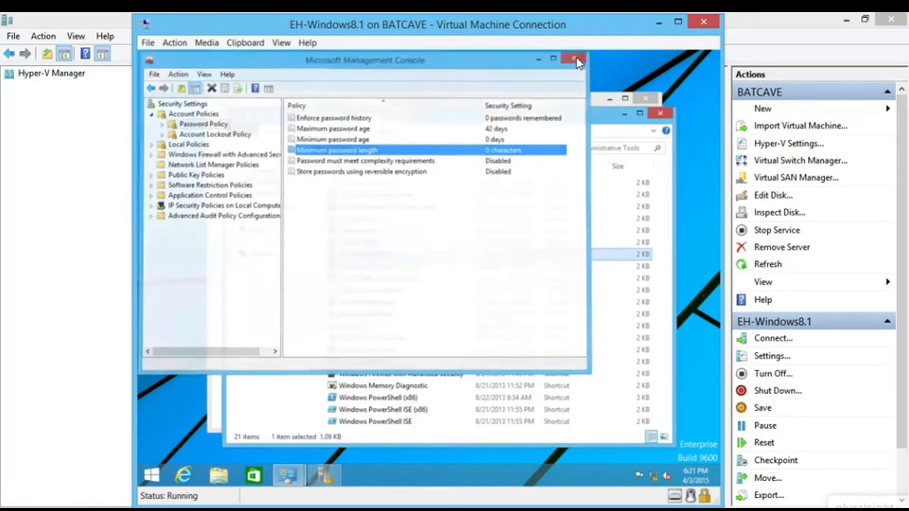
- Close Administrative Tools and Network and Sharing Center, then open the System page
click(658, 115)
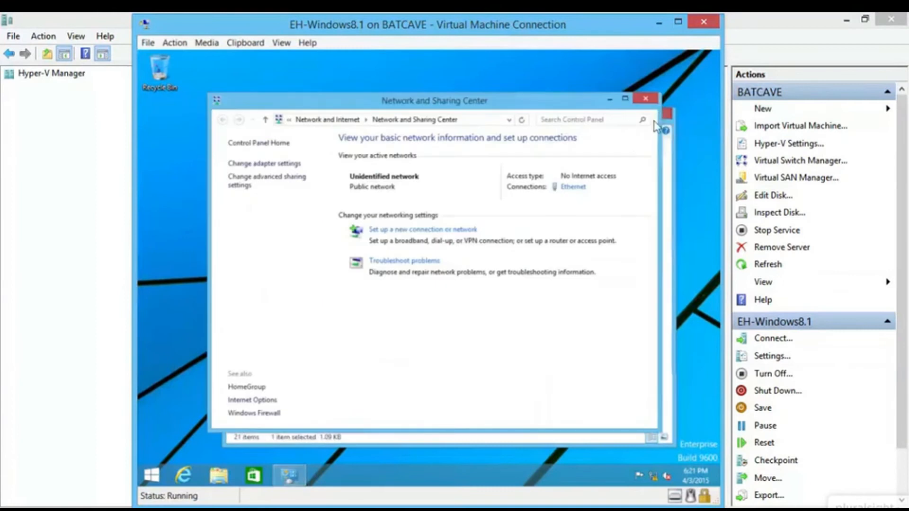
click(645, 98)
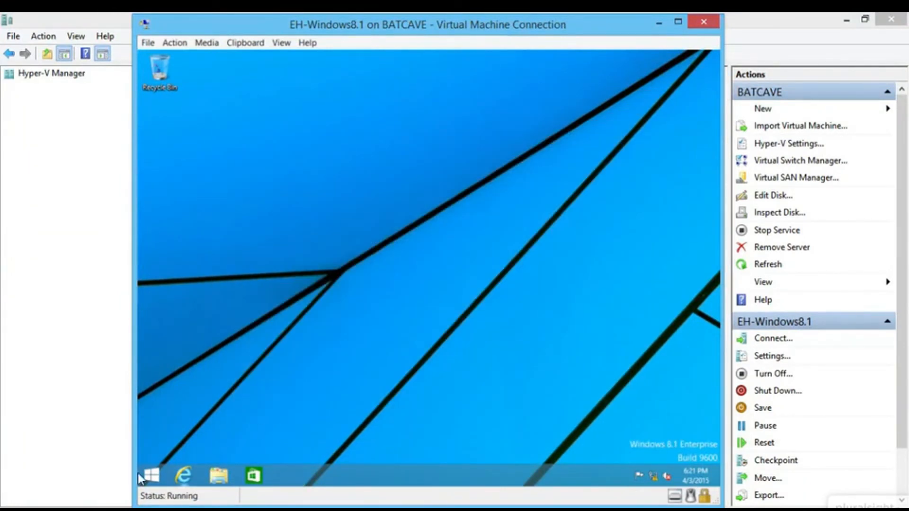
right_click(152, 477)
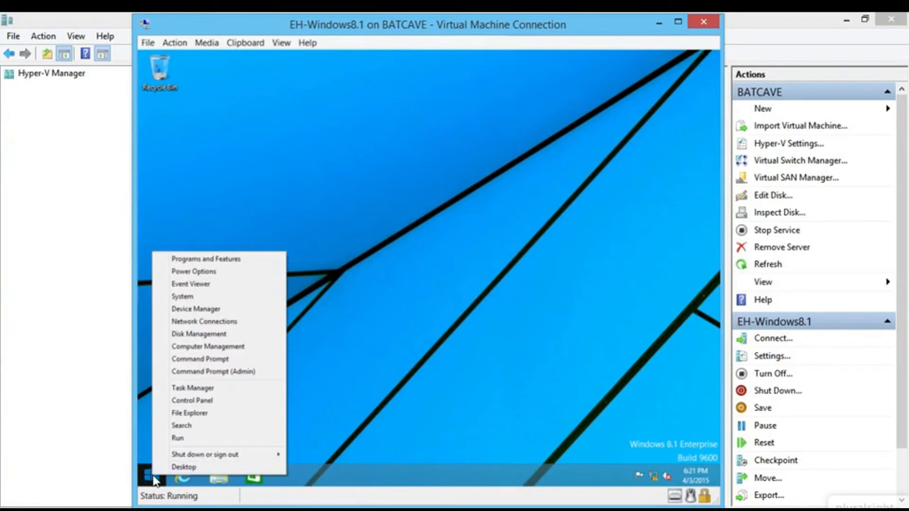
click(229, 296)
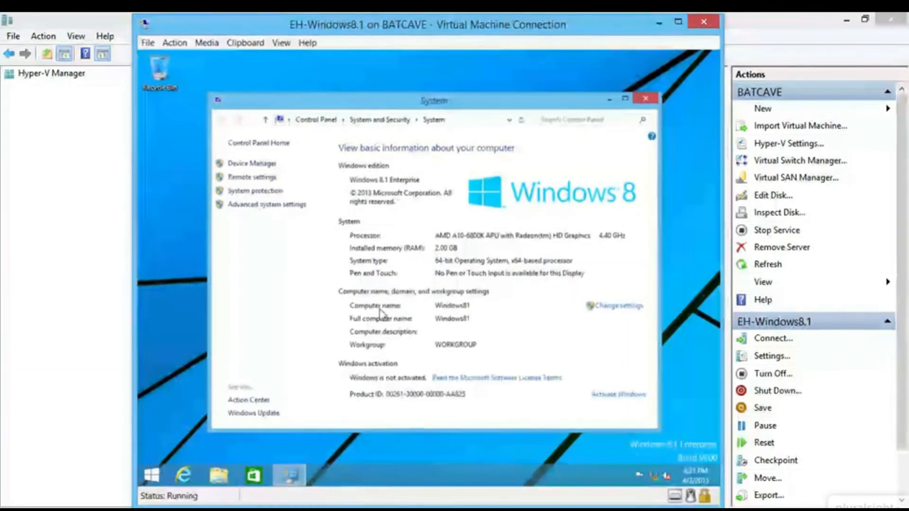
- Check the computer name Windows81 and WORKGROUP, cancel without changes, and close System
click(608, 309)
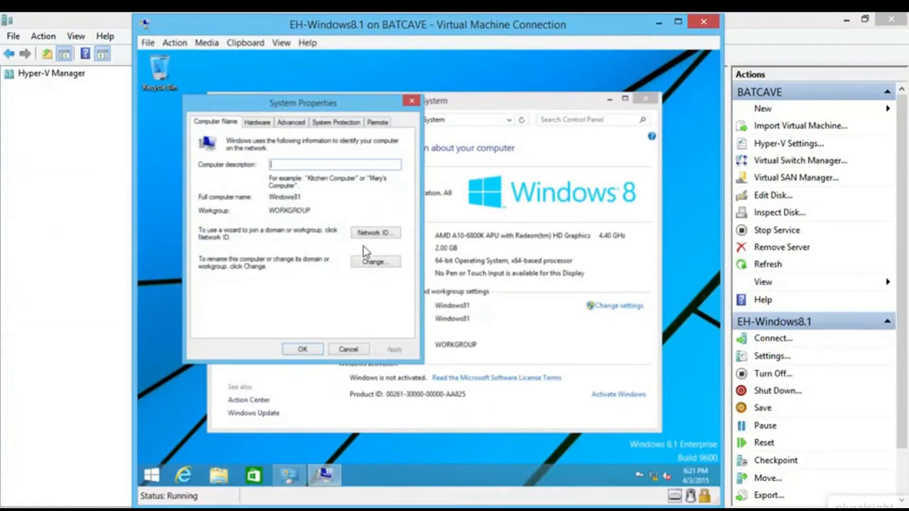
click(374, 261)
click(241, 187)
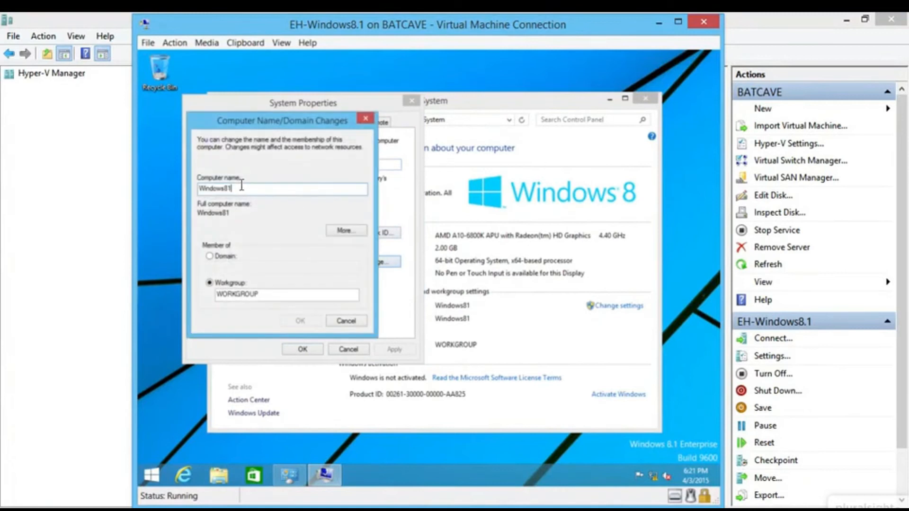
click(346, 322)
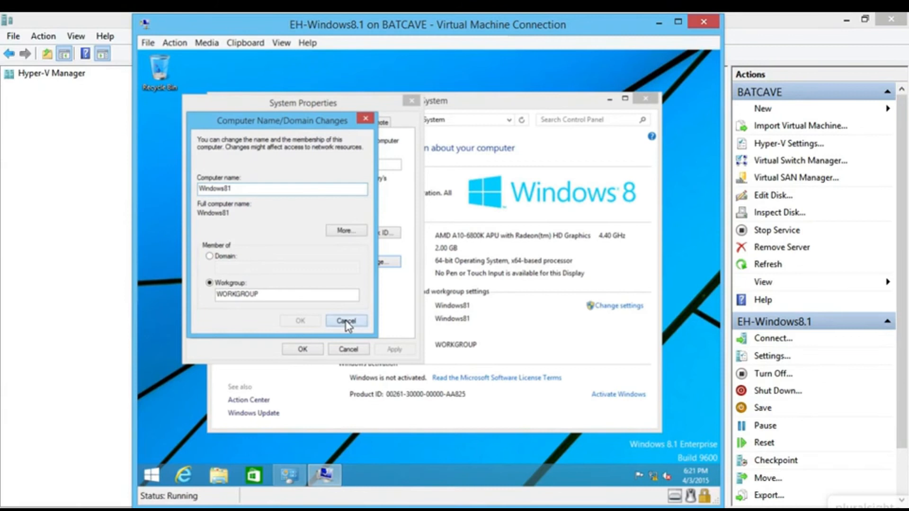
click(348, 350)
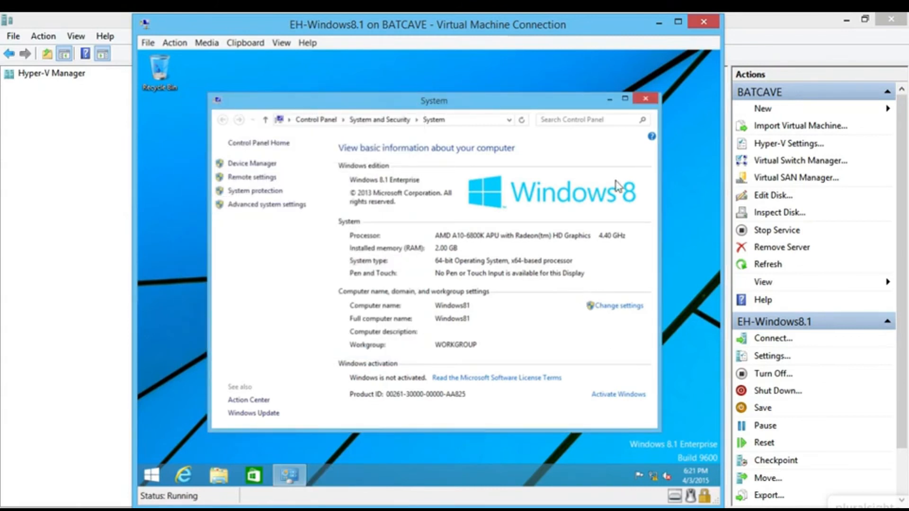
click(646, 98)
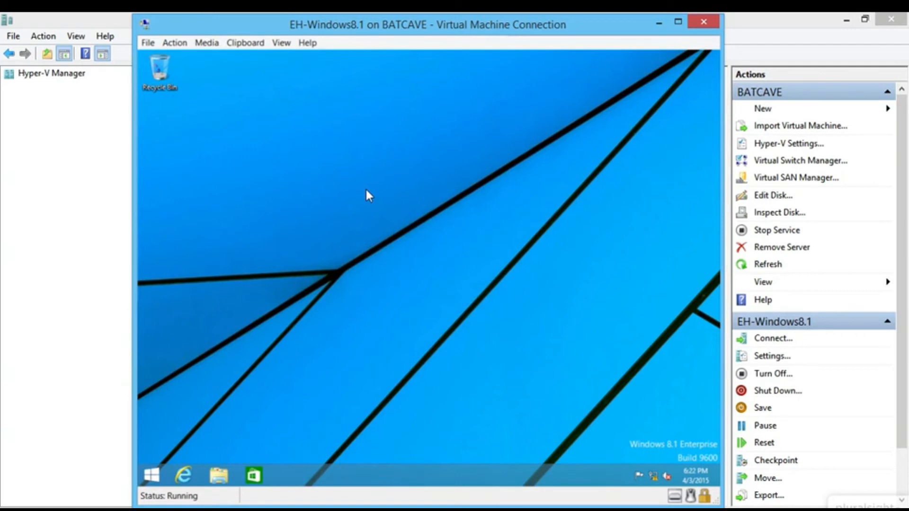
key(super)
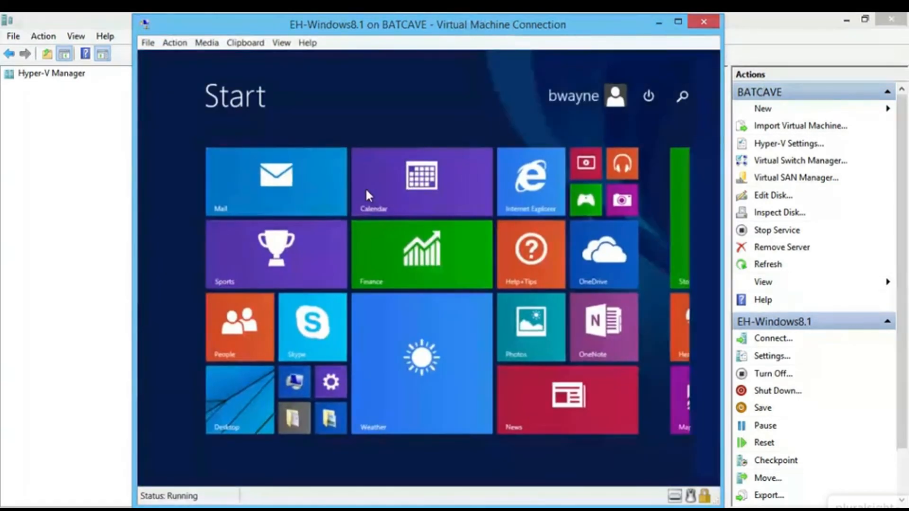
- Search 'firewall' and turn Windows Firewall off for private and public networks
text(firewall)
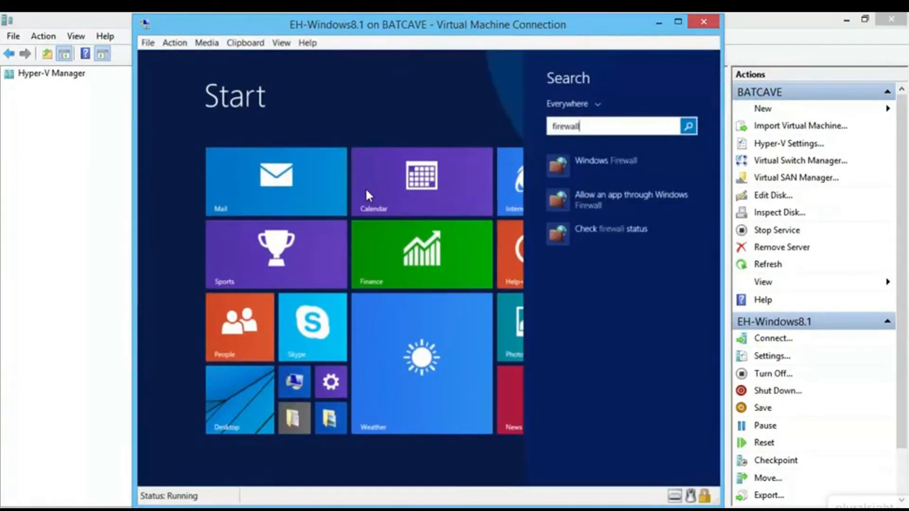
click(612, 166)
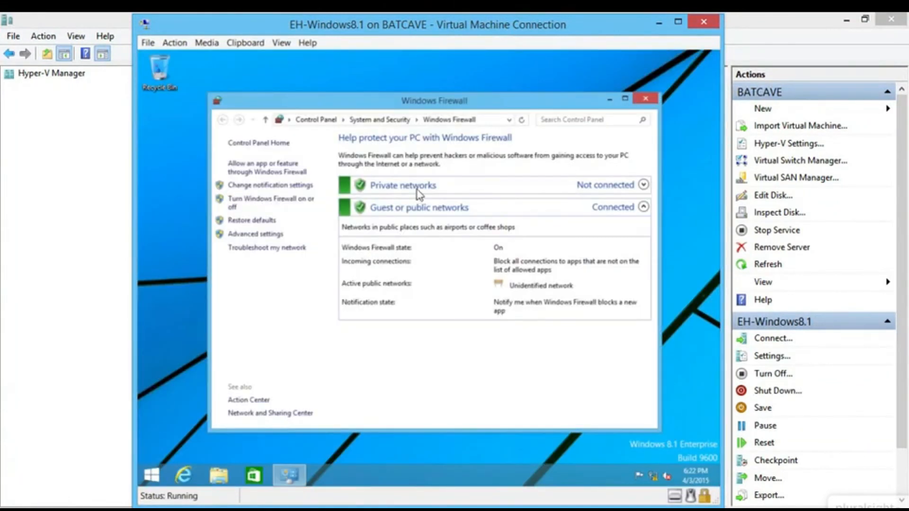
click(274, 202)
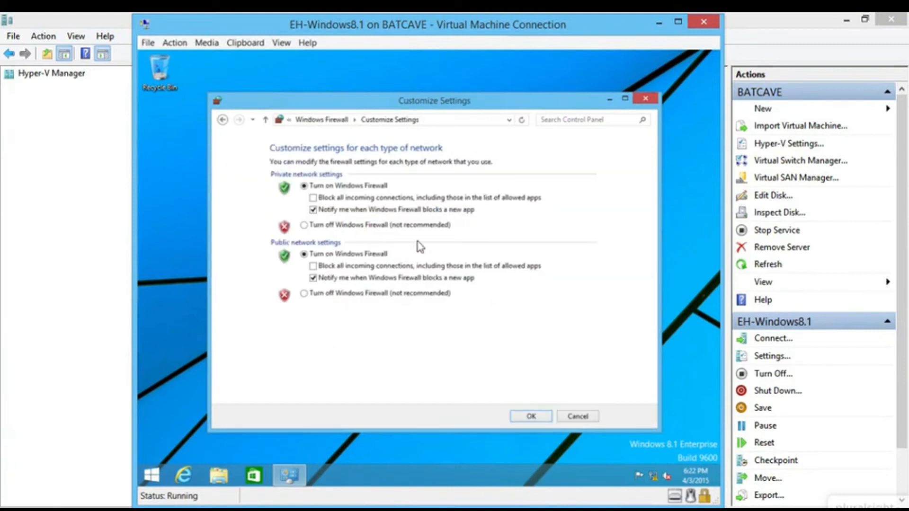
click(332, 227)
click(305, 294)
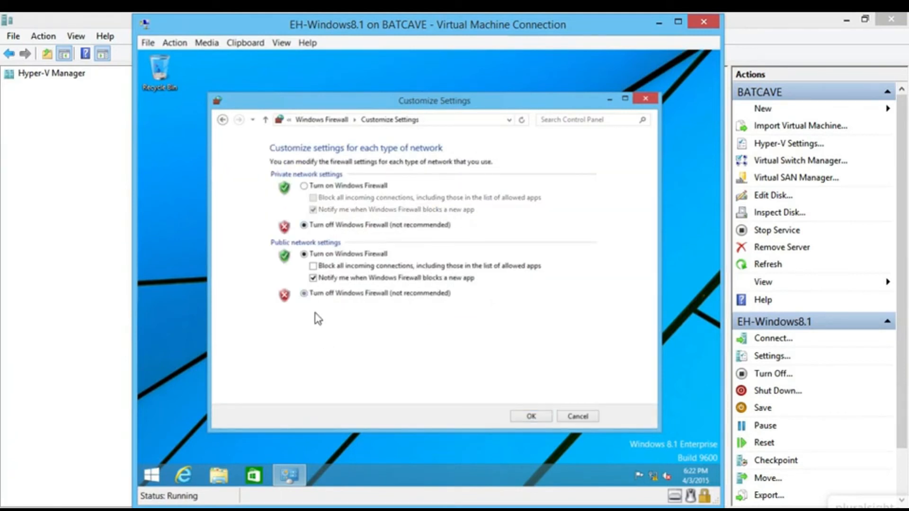
click(535, 418)
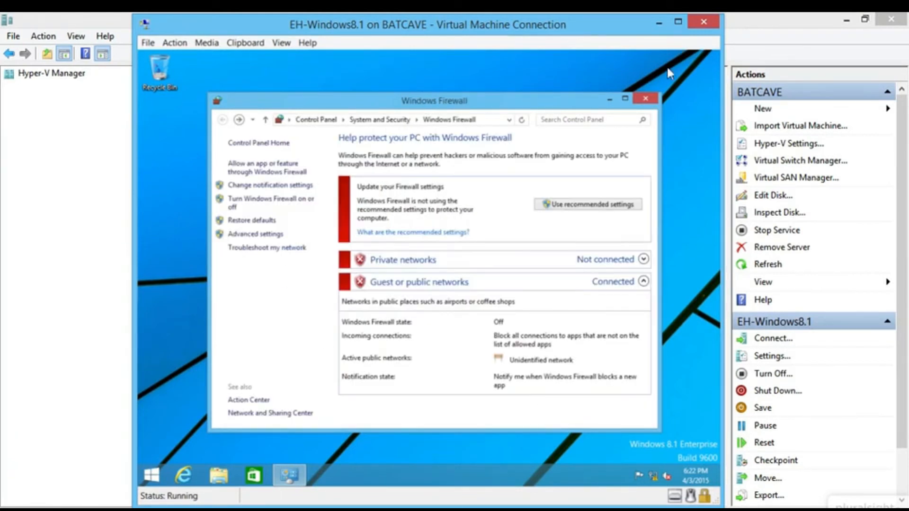
click(646, 97)
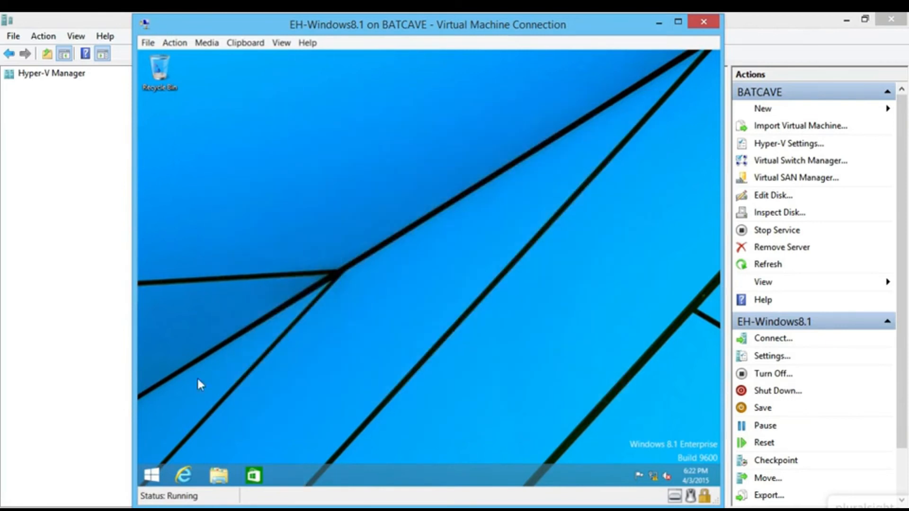
click(158, 479)
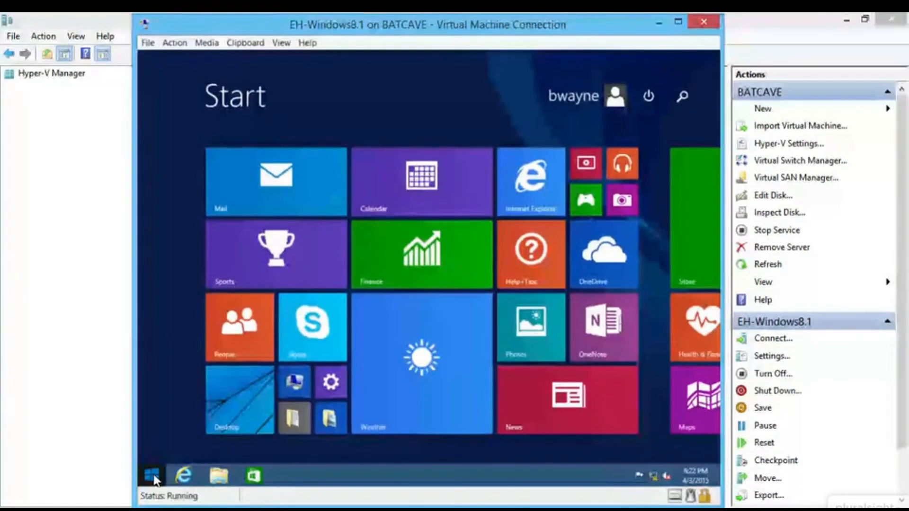
- Open Administrative Tools via 'admin', then search 'users' to reach the Other accounts settings
text(admin)
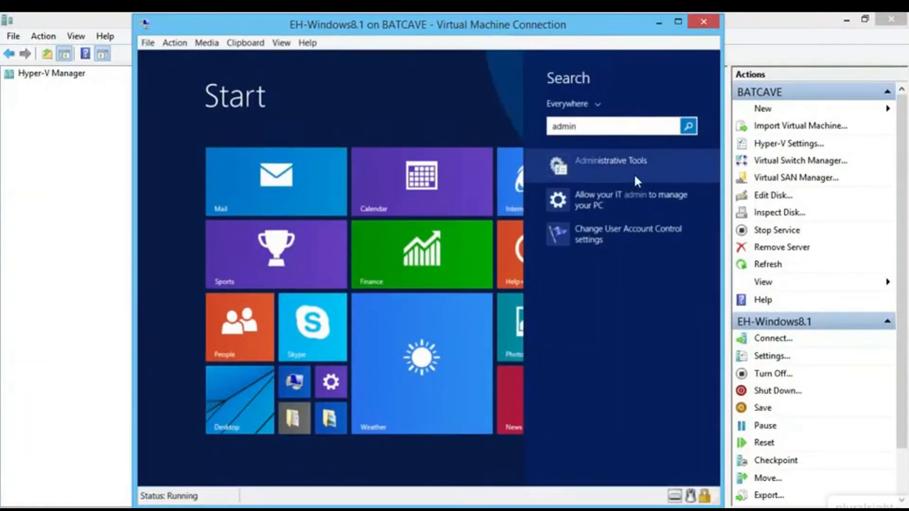
click(638, 161)
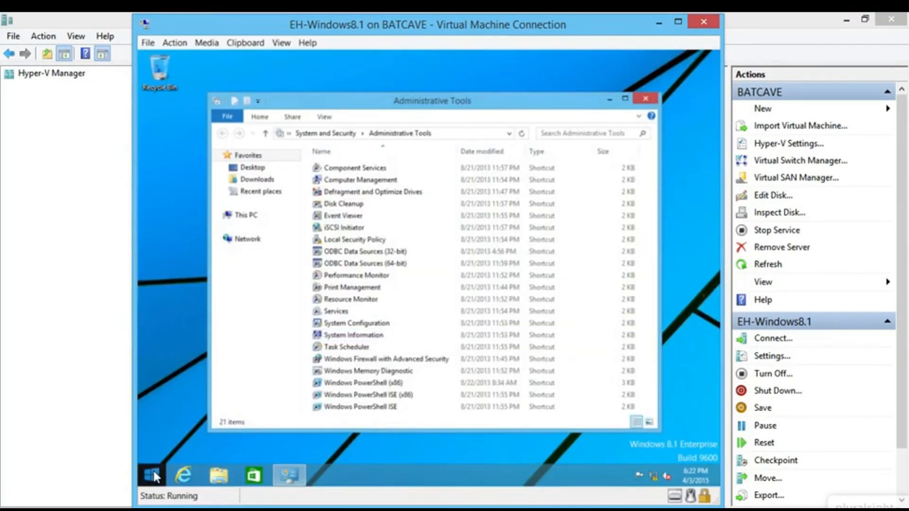
click(153, 470)
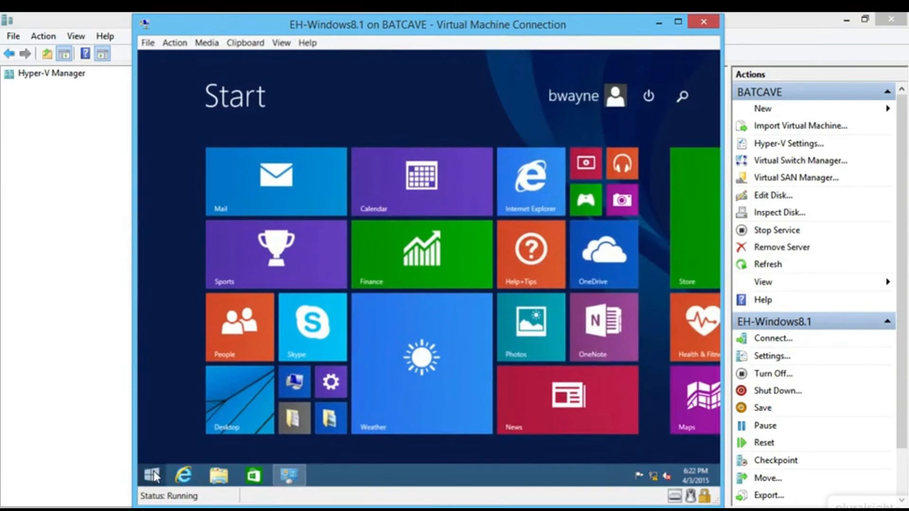
text(users)
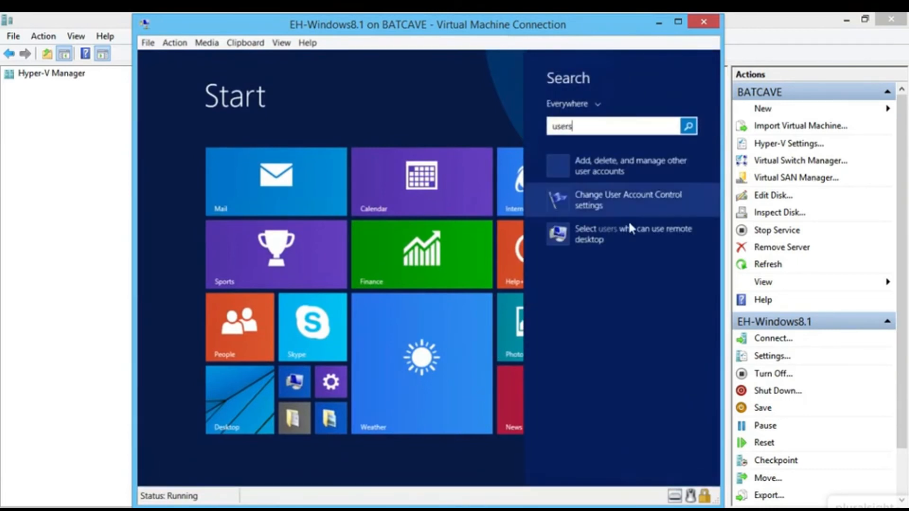
click(652, 162)
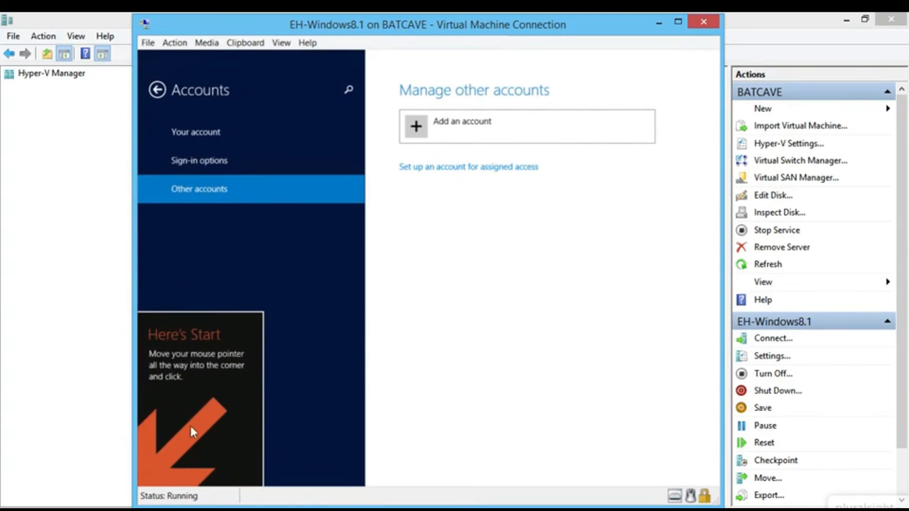
- Start adding a local account and enter its user name, password, confirmation and password hint
click(141, 484)
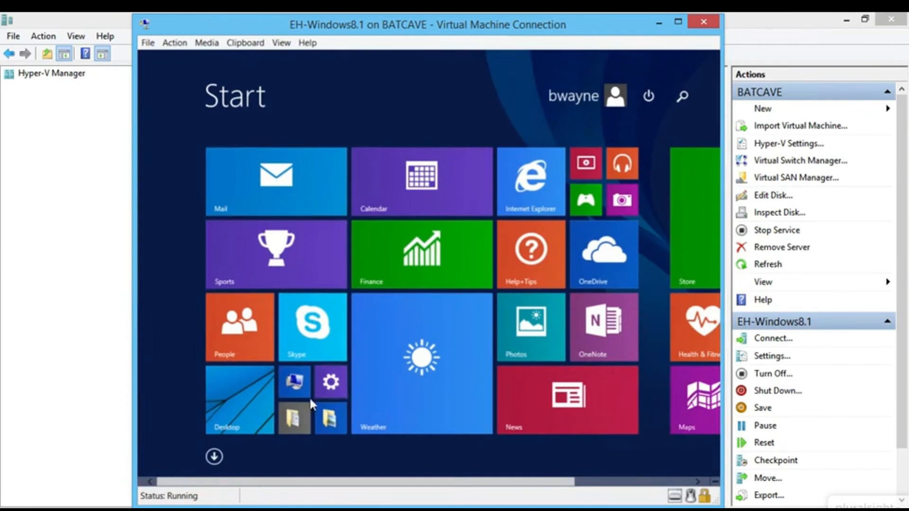
click(143, 479)
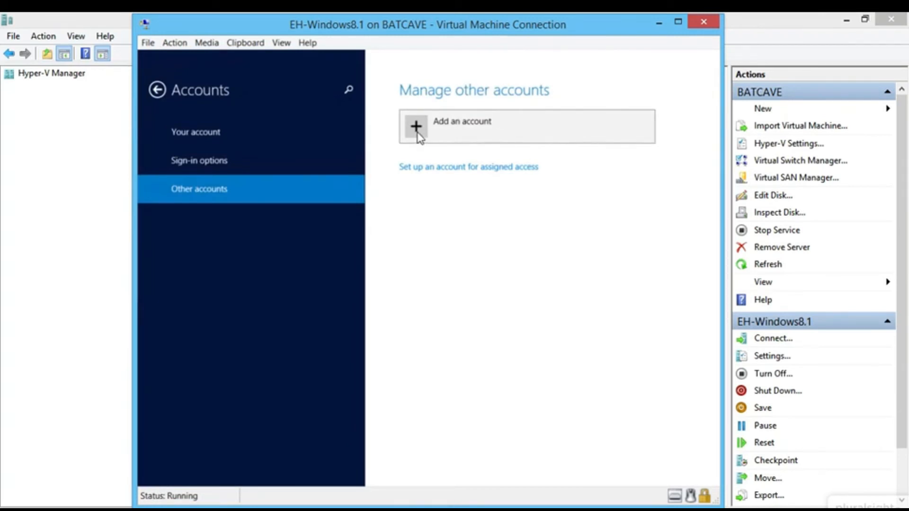
click(417, 139)
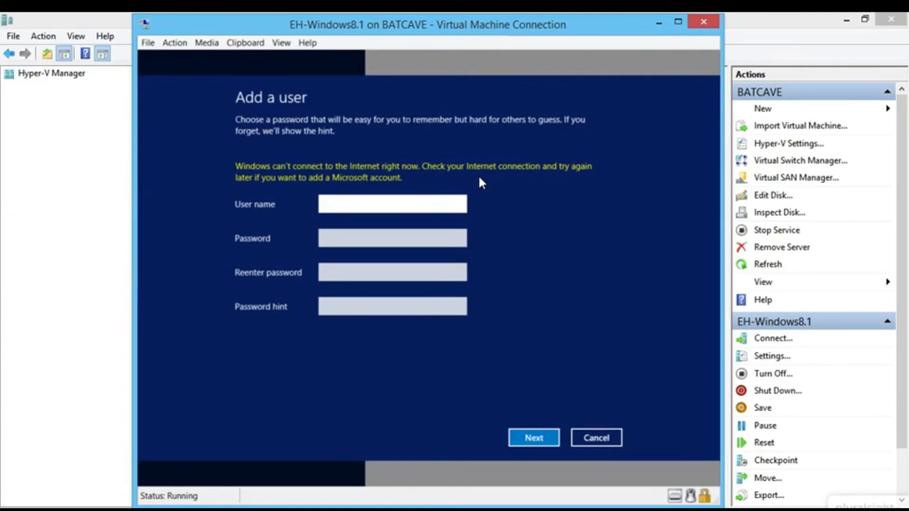
text(dgrayson)
key(Tab)
text(•••••)
key(Tab)
text(•••••)
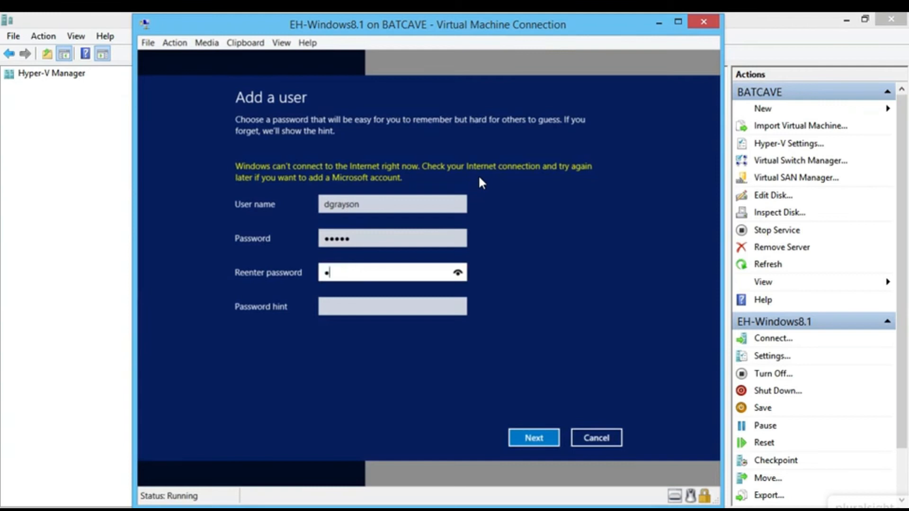
key(Tab)
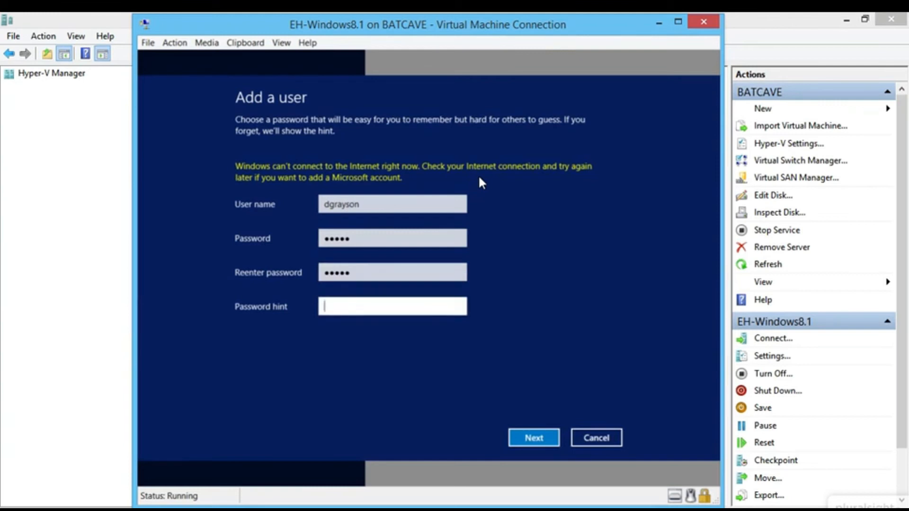
text(sk)
key(BackSpace)
text(idekick)
- Finish creating the local account and close the PC settings app
click(534, 441)
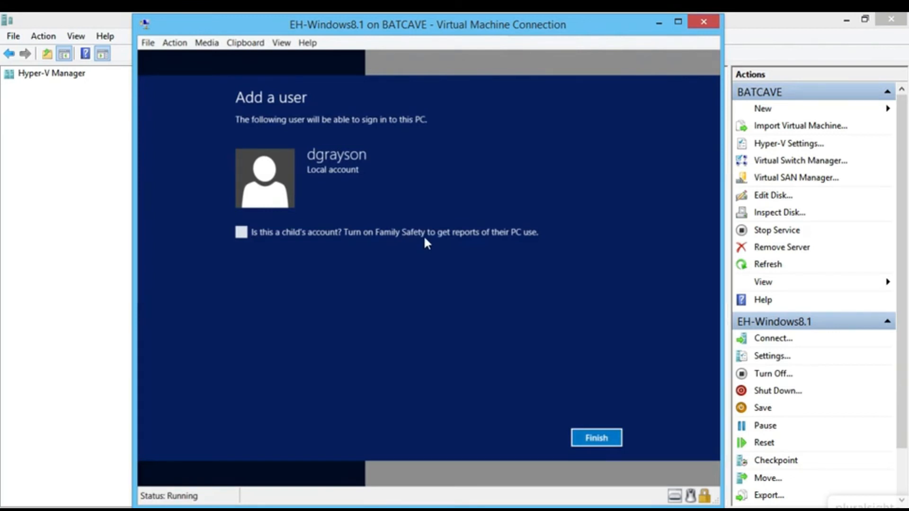
click(597, 440)
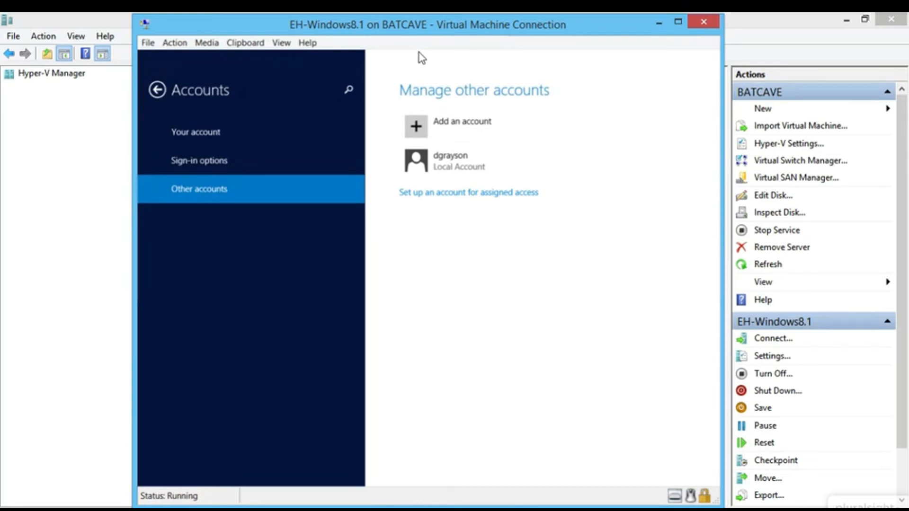
mouse_move(419, 56)
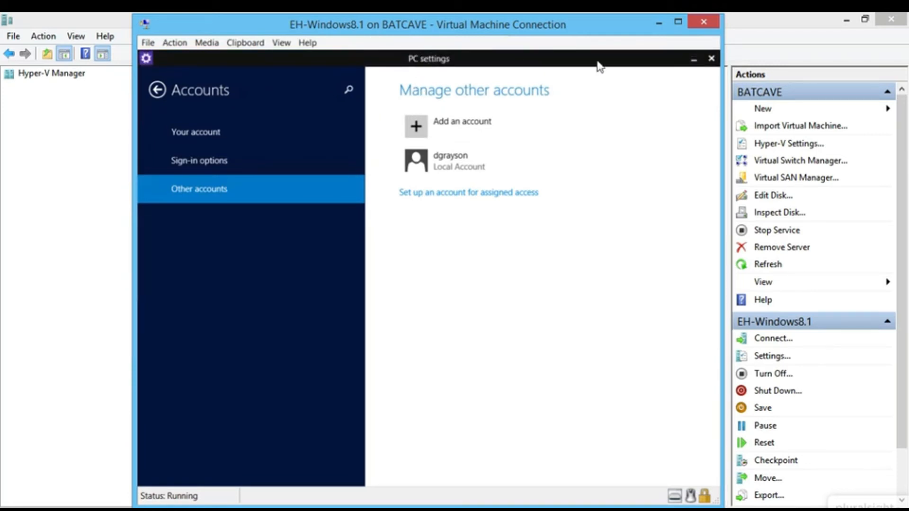
mouse_move(711, 61)
drag(420, 53, 449, 483)
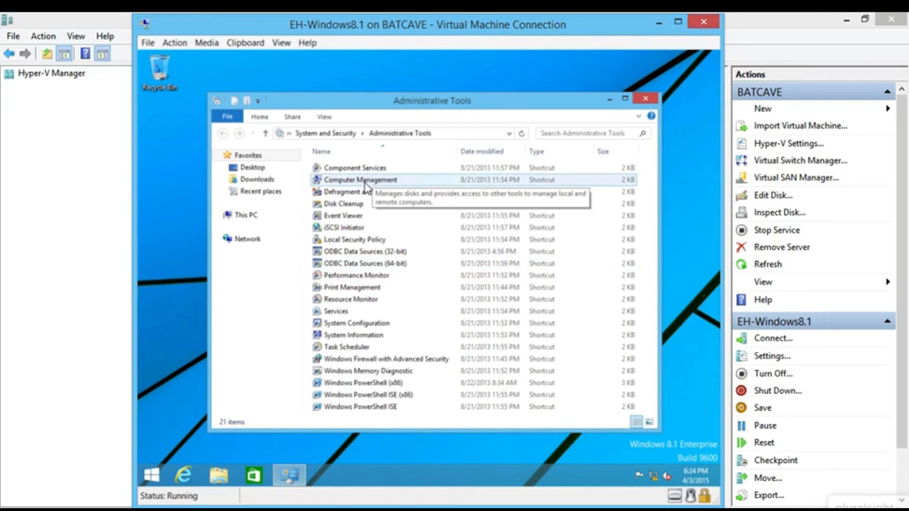
- In Computer Management's Users list, set the signed-in user's full name
double_click(380, 181)
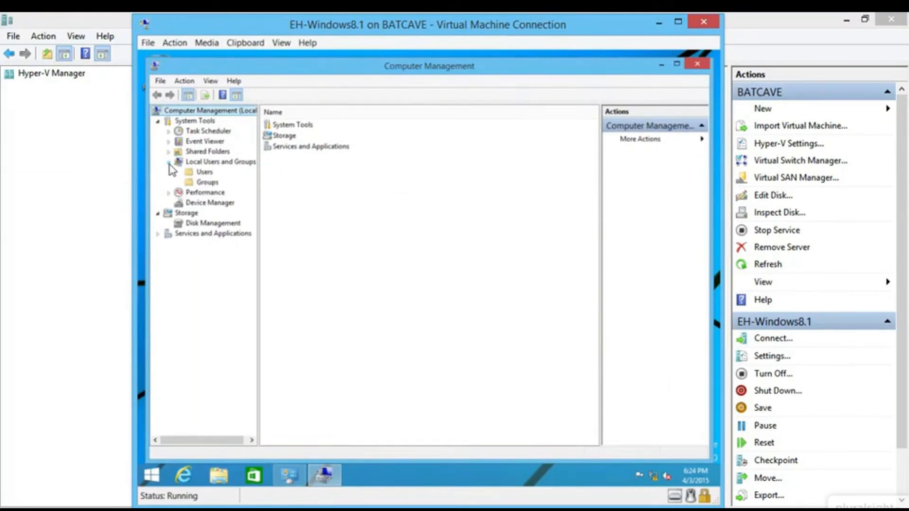
click(205, 173)
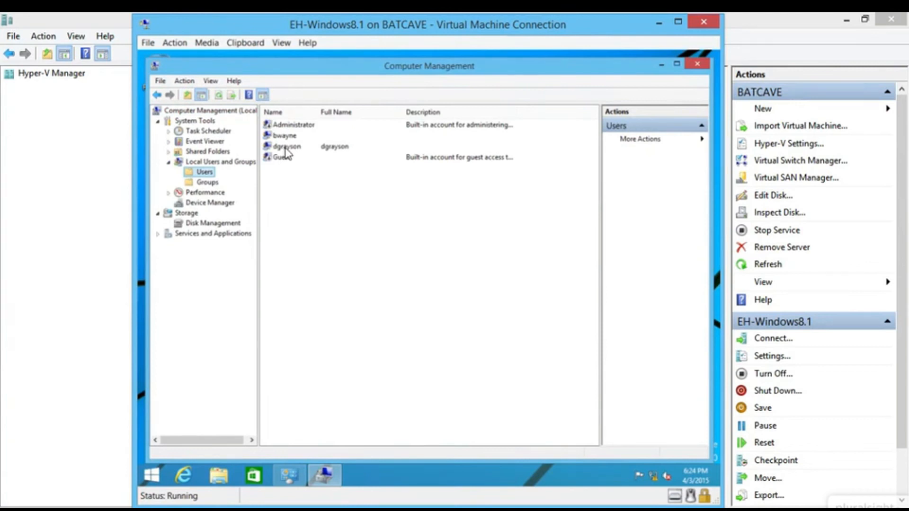
click(286, 147)
click(287, 137)
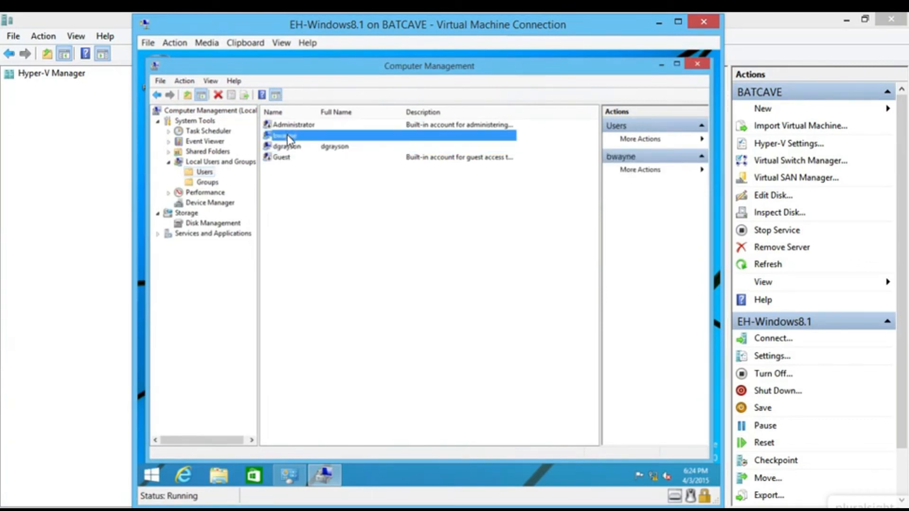
right_click(287, 135)
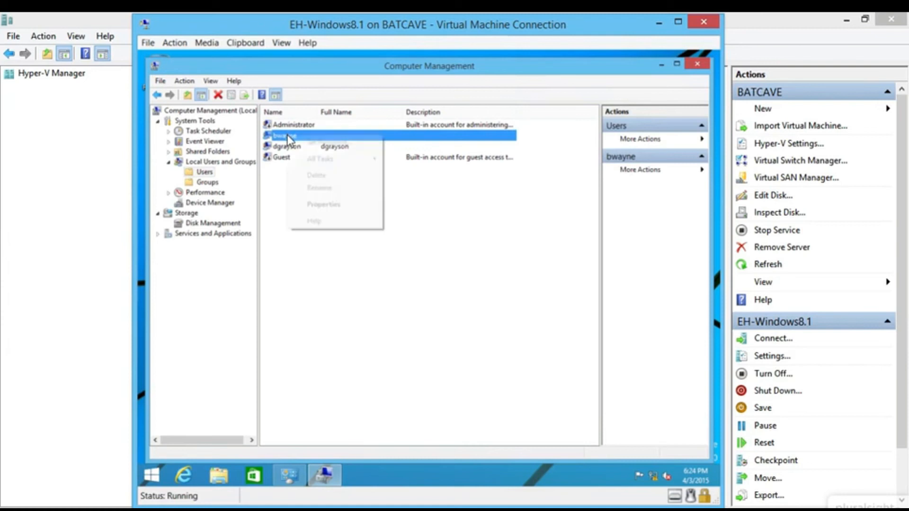
click(345, 207)
text(Bruce Wayne)
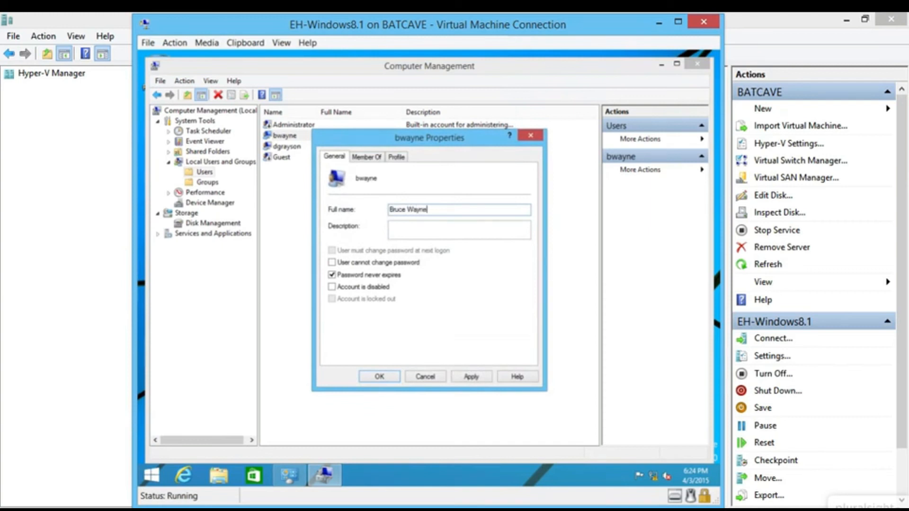
click(376, 378)
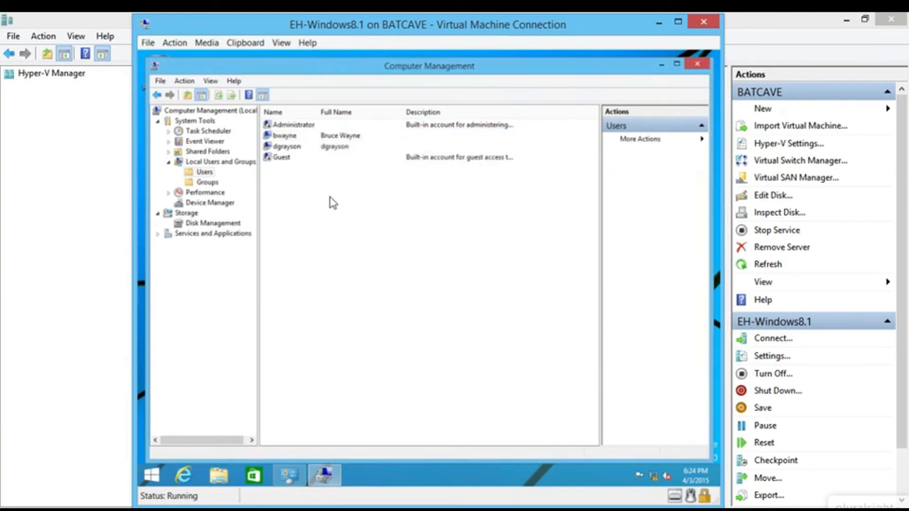
- Replace the newly added user's full name with the user's full name and confirm
right_click(333, 147)
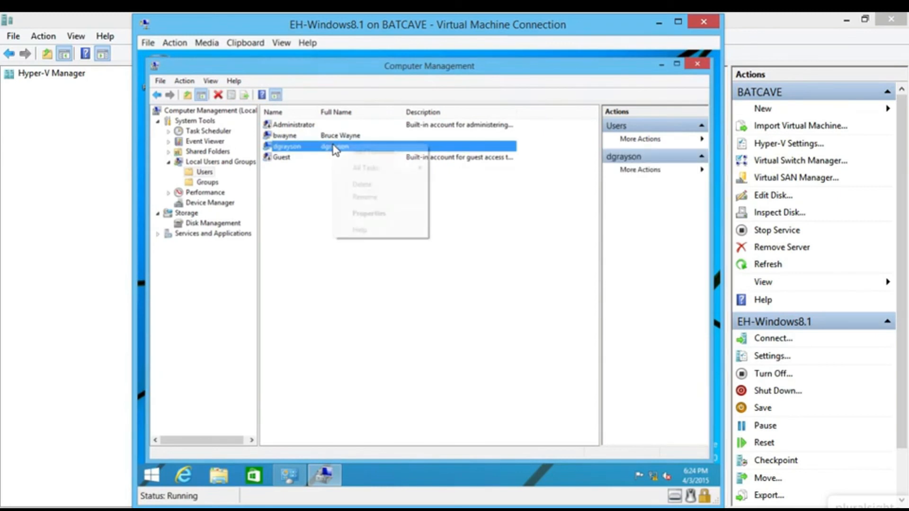
click(381, 213)
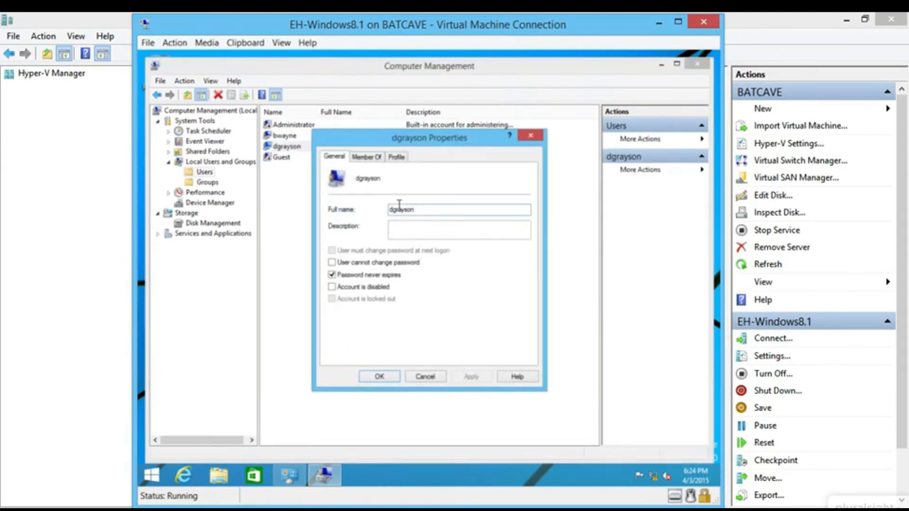
double_click(424, 214)
text(Dick Grayson)
click(377, 378)
- Create a new local user with user name, full name and password, no forced password change
right_click(311, 194)
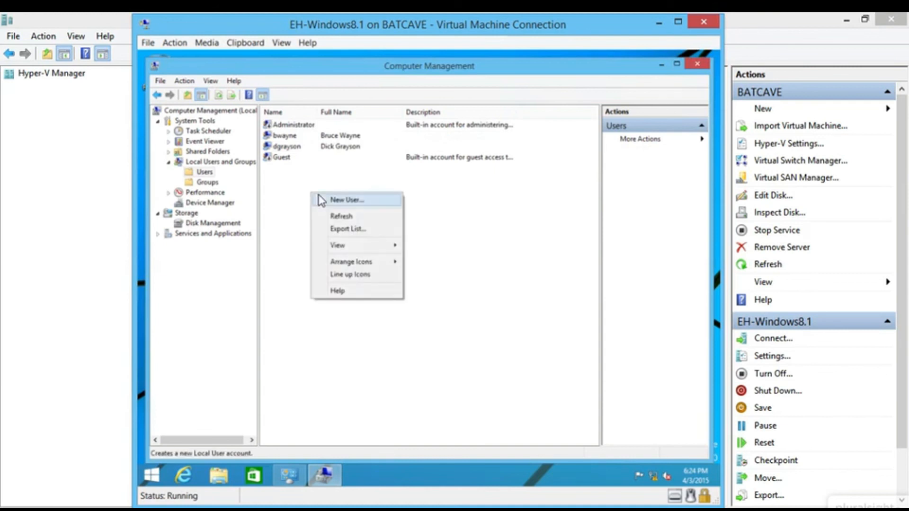
click(348, 201)
text(h)
key(BackSpace)
text(hjordon)
key(Tab)
text(Ha)
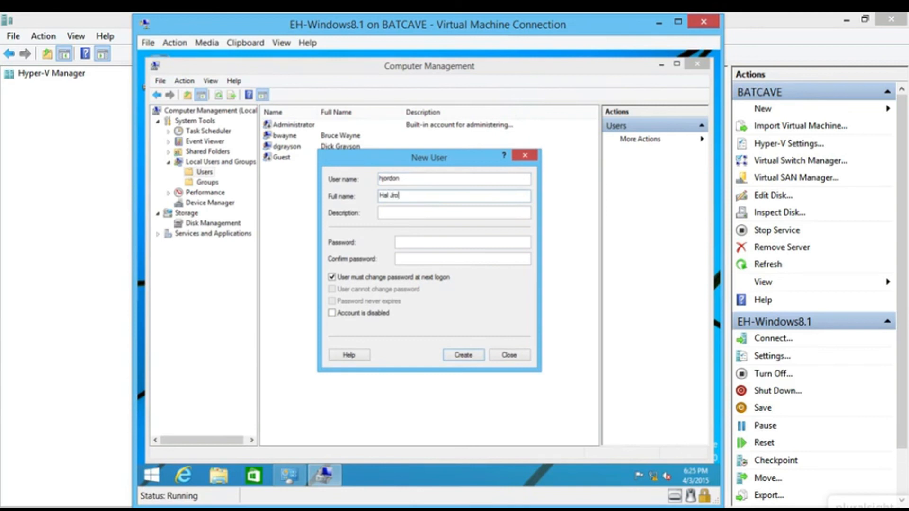
key(BackSpace)
key(BackSpace)
key(BackSpace)
key(Tab)
text(•••••)
key(Tab)
text(•••)
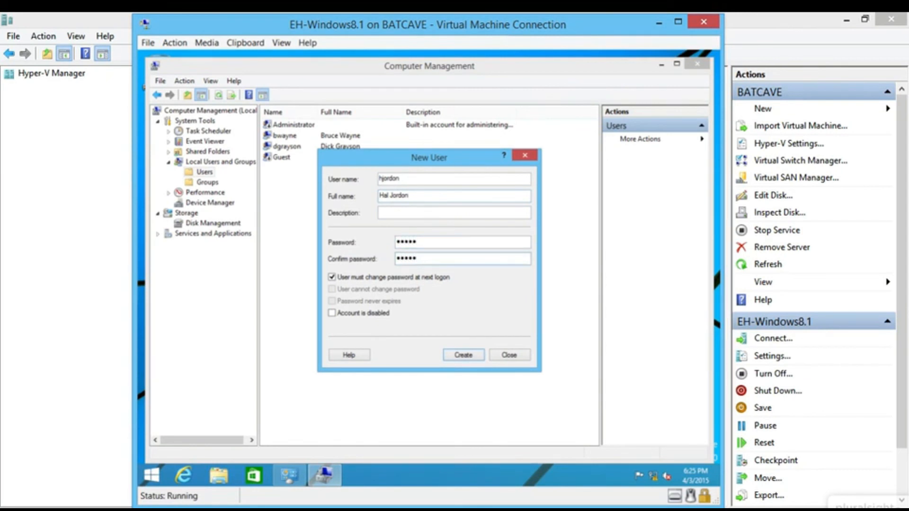
text(••)
click(363, 277)
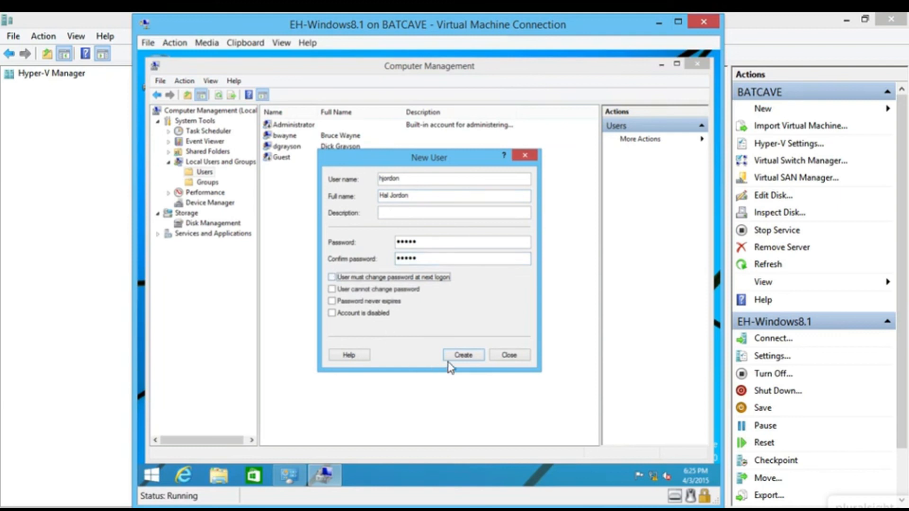
click(459, 356)
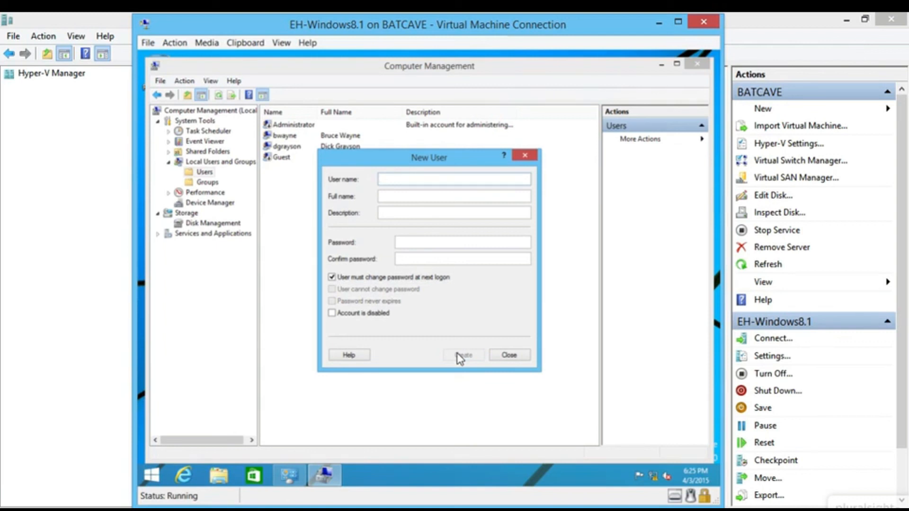
- Create a second local user likewise, sort the list by full name, and close Computer Management
text(ckent)
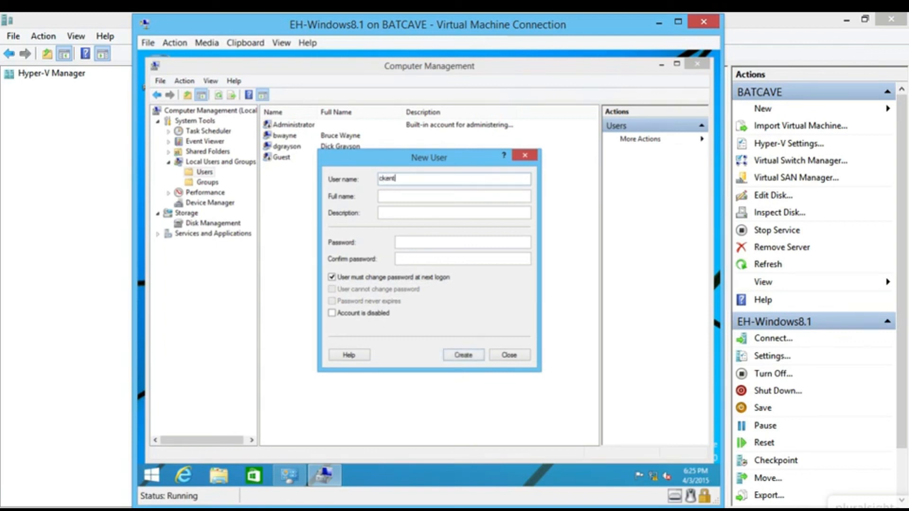
text(Clark)
key(shift+Tab)
key(Right)
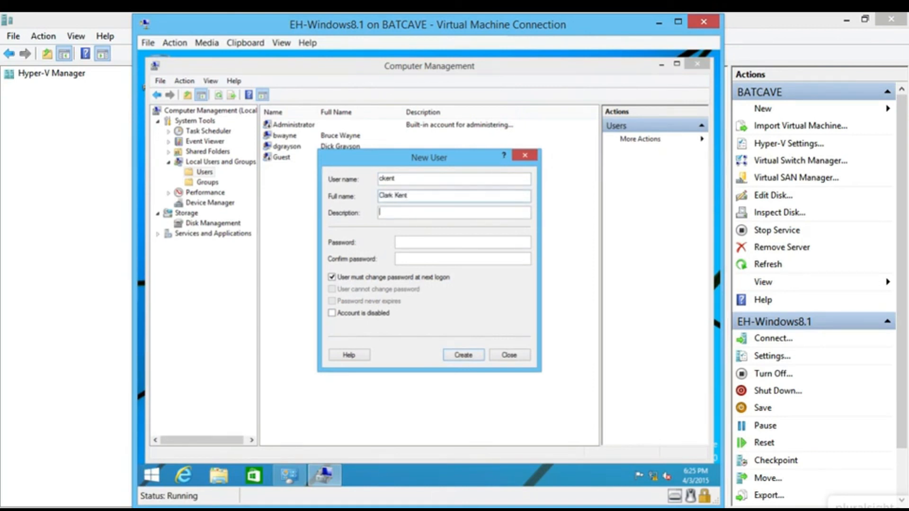
text(*****)
key(Tab)
text(*****)
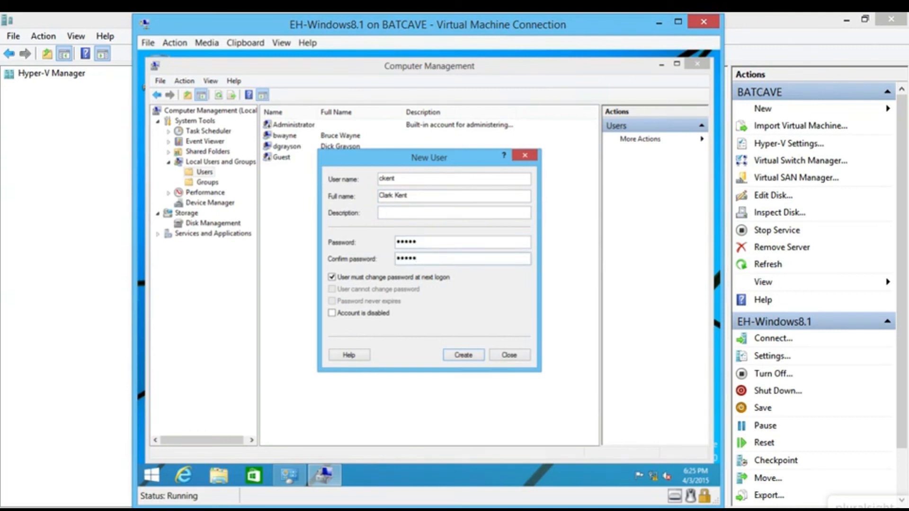
click(381, 277)
click(459, 356)
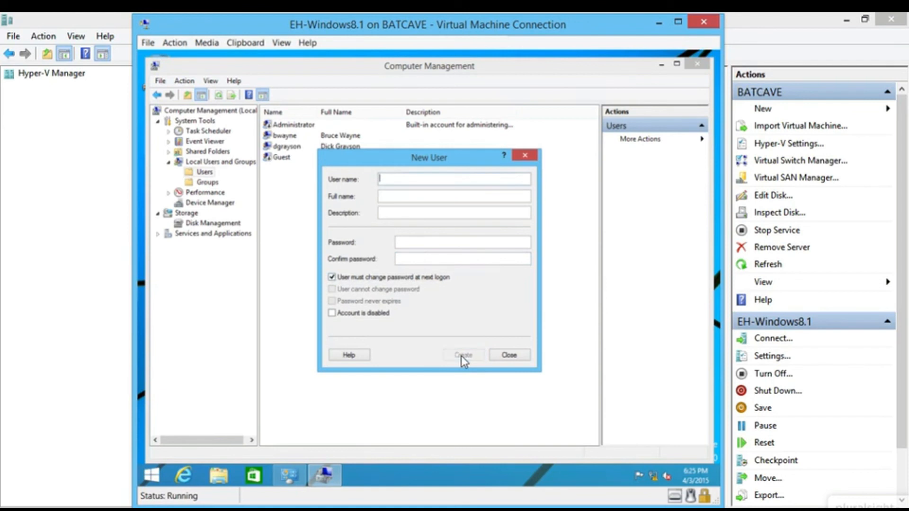
click(507, 355)
click(335, 112)
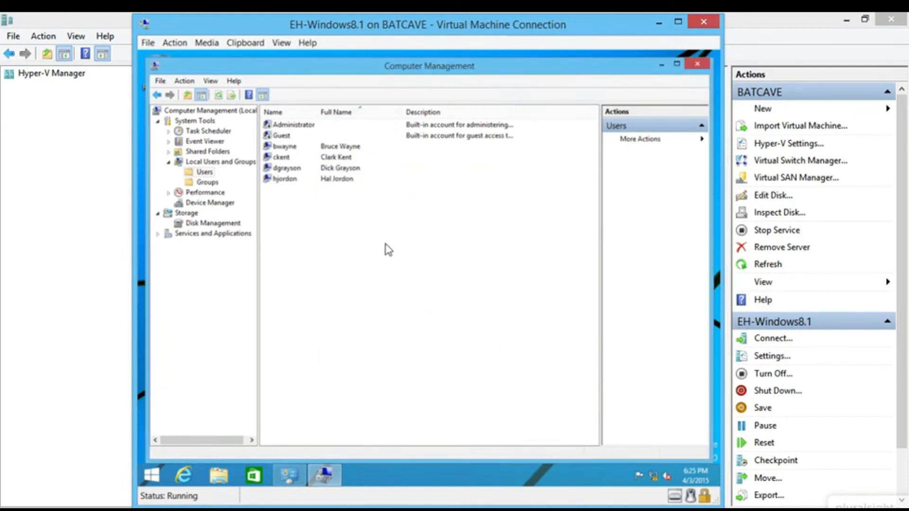
click(661, 69)
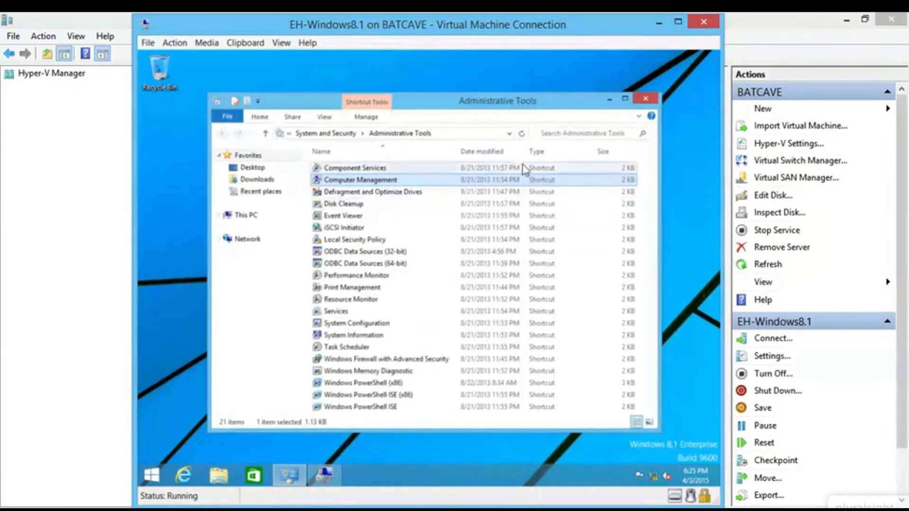
- Close Administrative Tools, then check the screen saver settings and cancel, leaving it at (None)
click(645, 98)
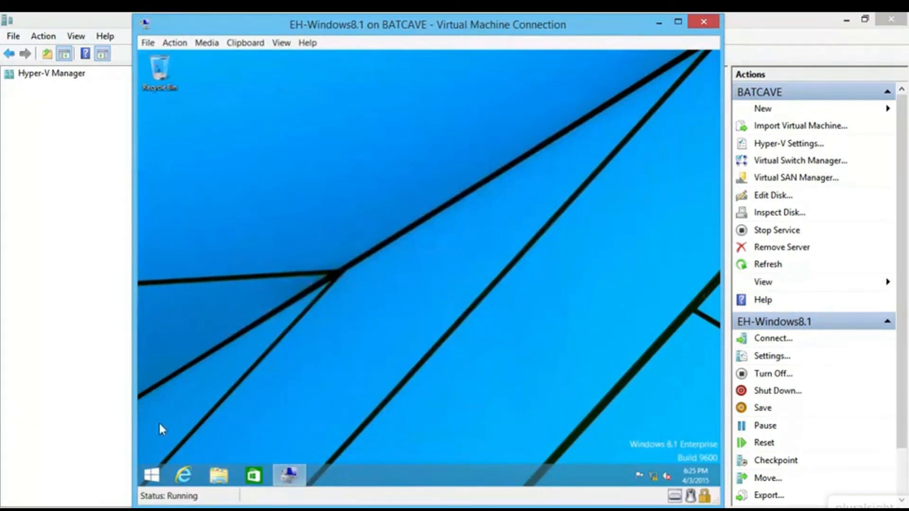
click(157, 474)
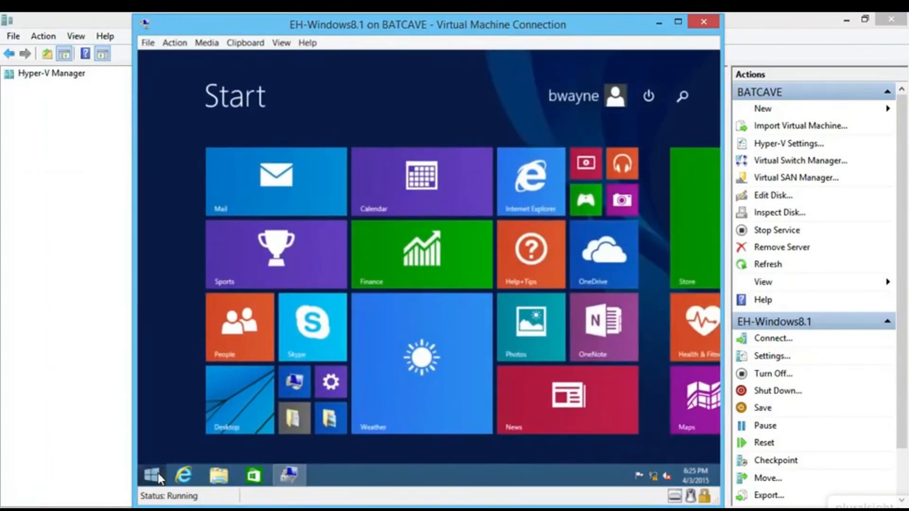
text(screen )
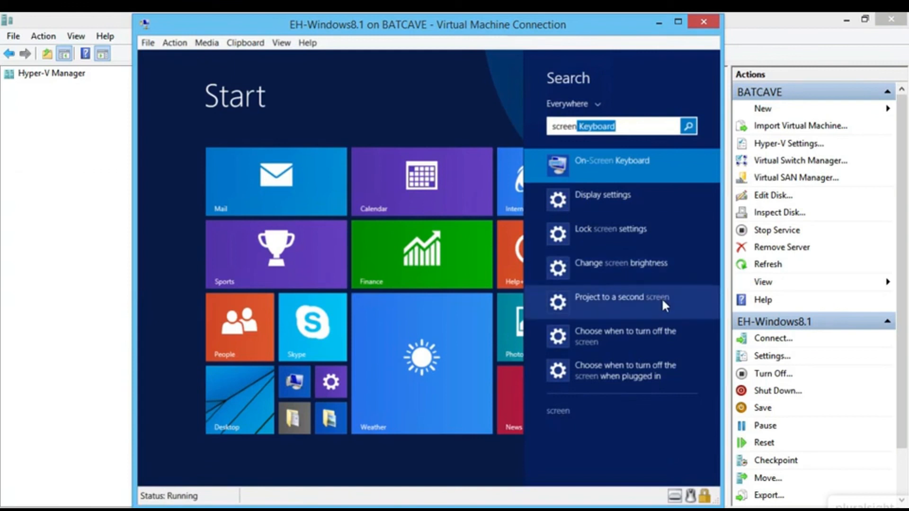
text(save)
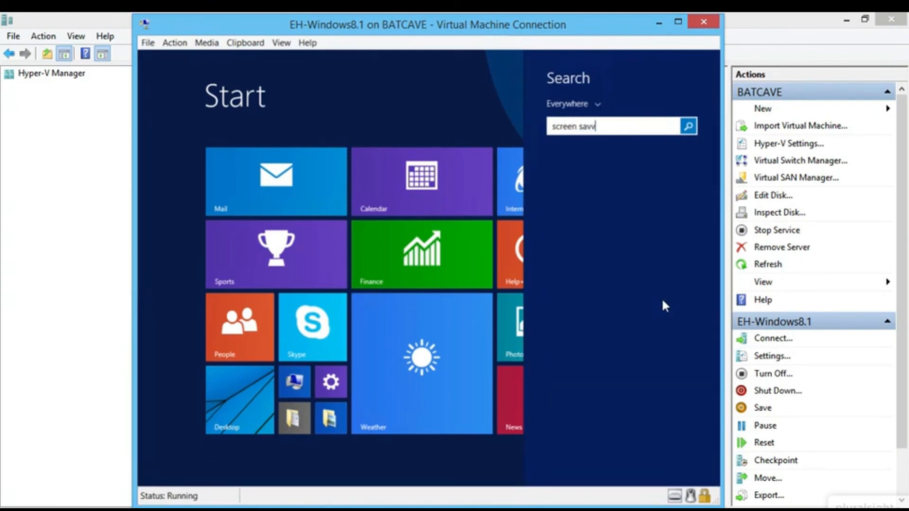
text(r)
click(624, 195)
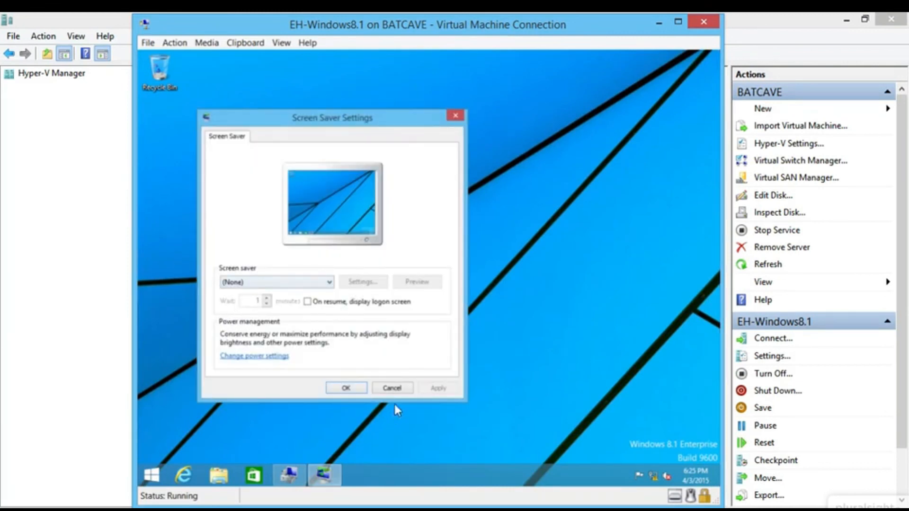
click(393, 389)
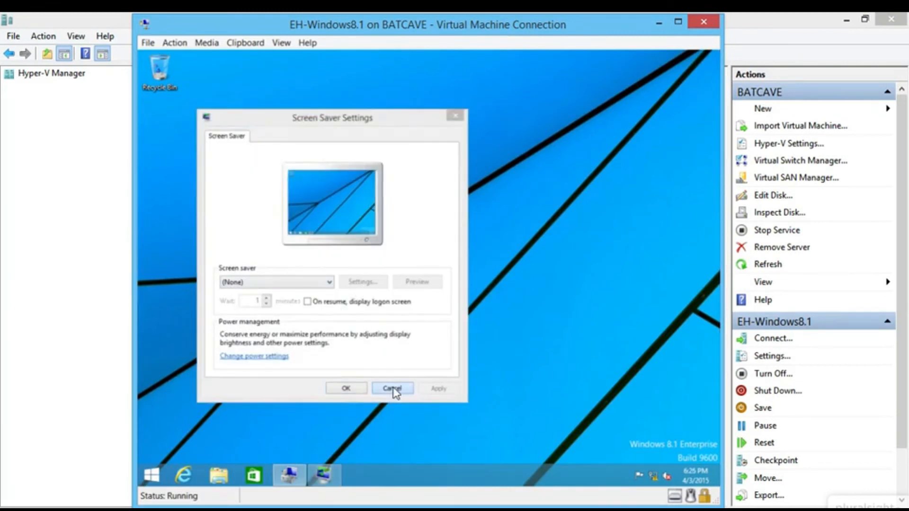
- Find Windows PowerShell from the Start screen search and launch it
click(156, 472)
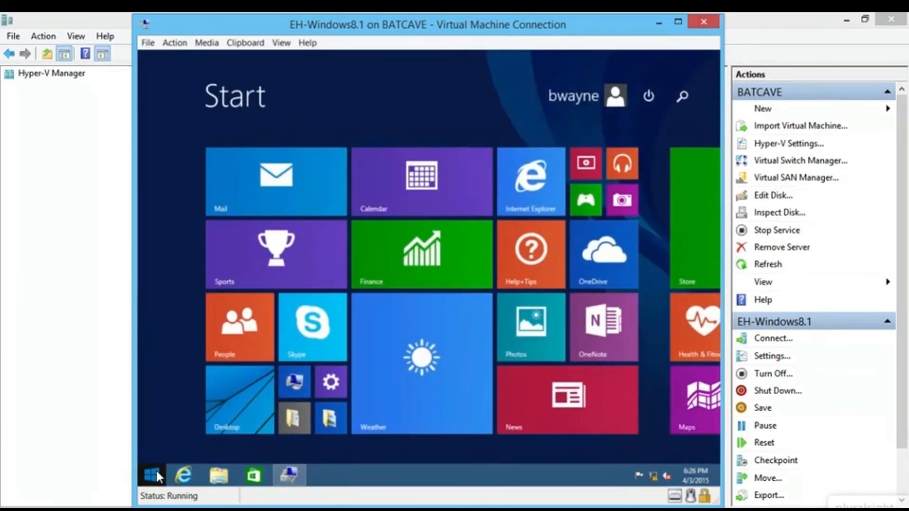
text(powerh)
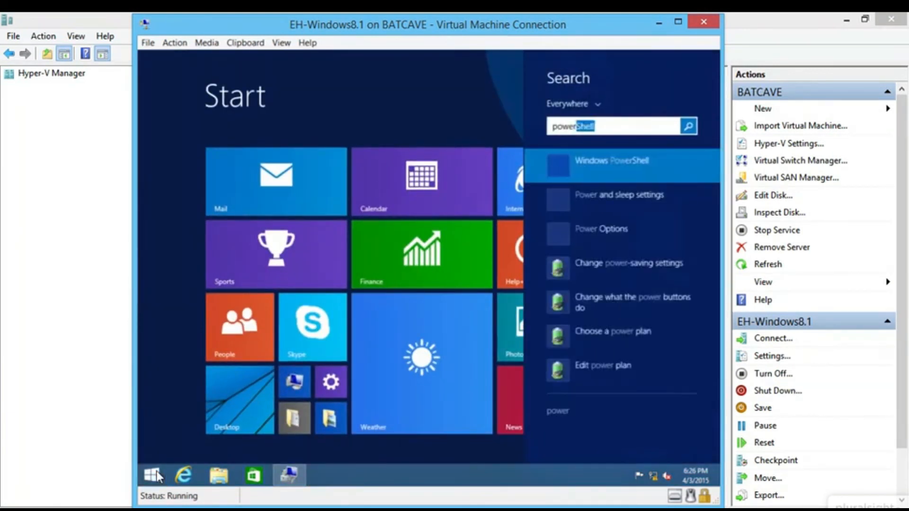
key(BackSpace)
key(BackSpace)
text(rshell)
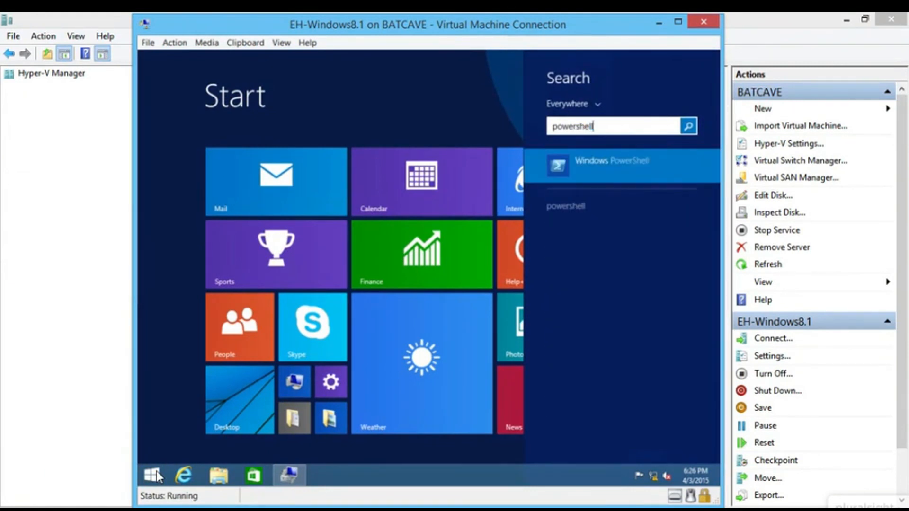
right_click(610, 171)
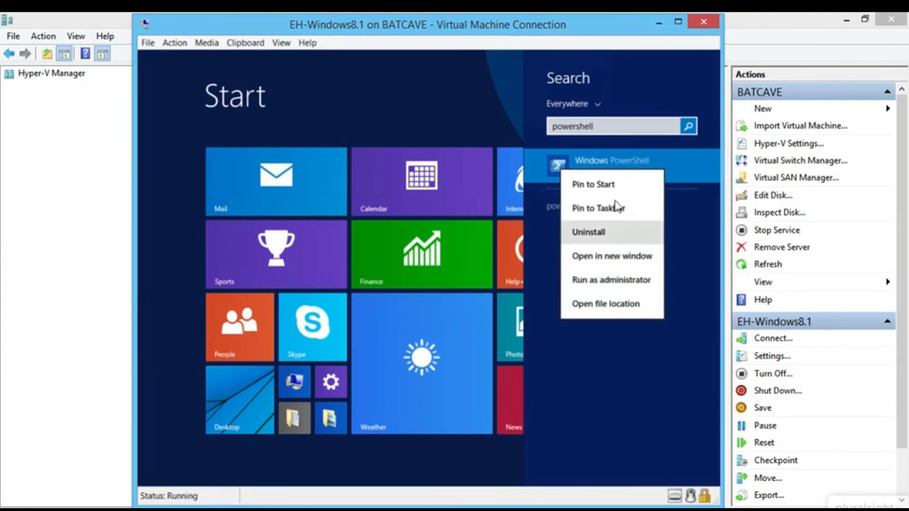
click(678, 171)
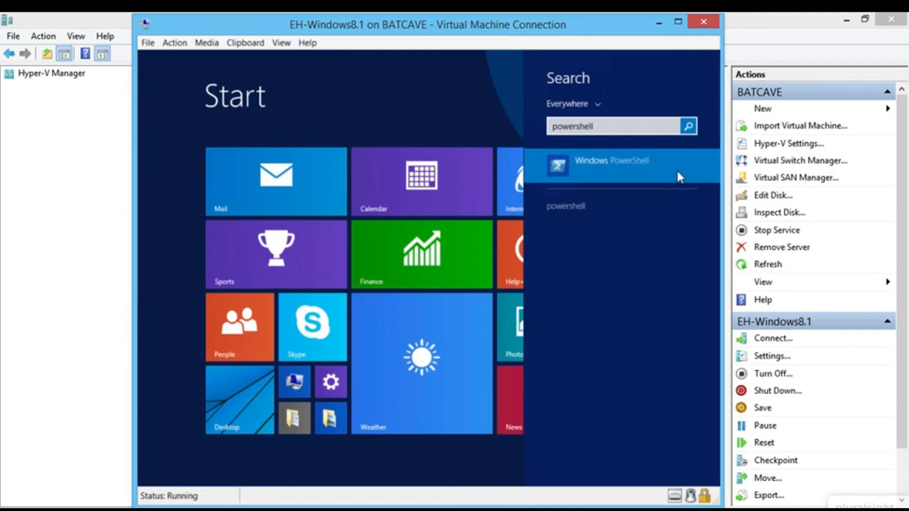
click(628, 161)
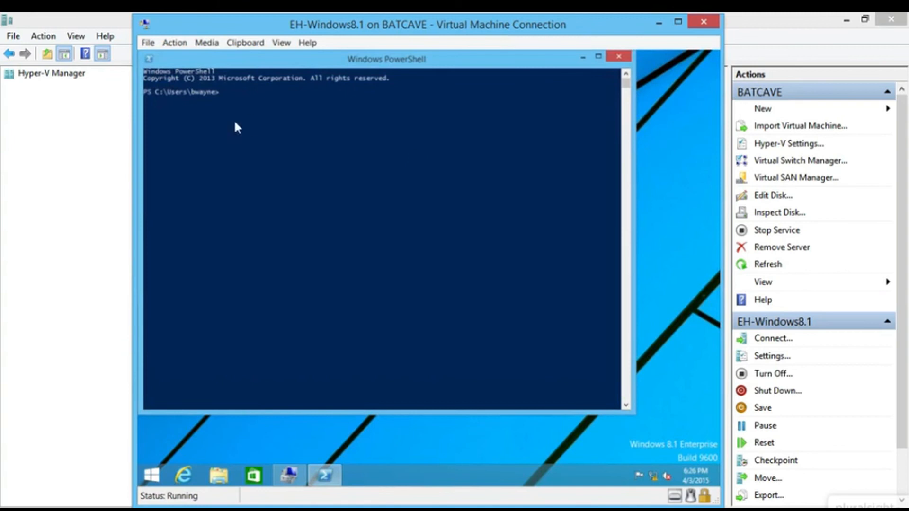
- Restyle the PowerShell console to font size 20 with yellow text on a black background
click(149, 55)
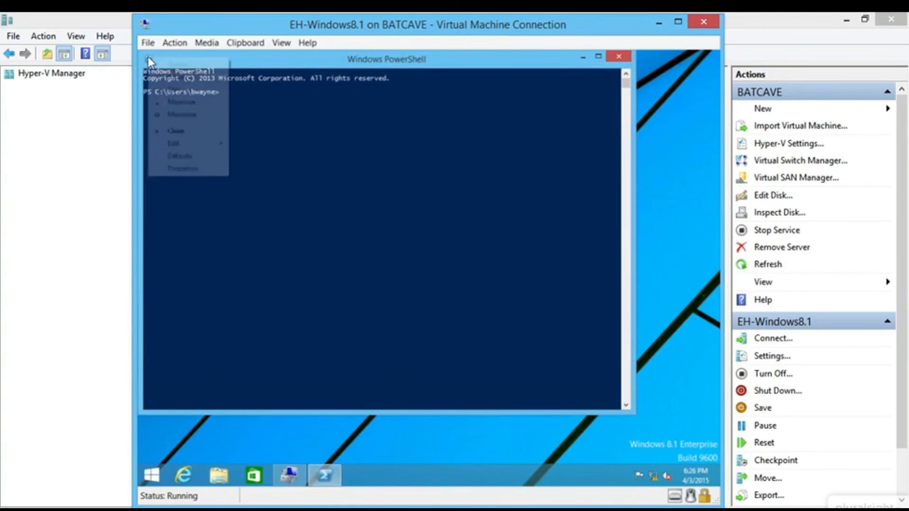
click(192, 169)
click(198, 86)
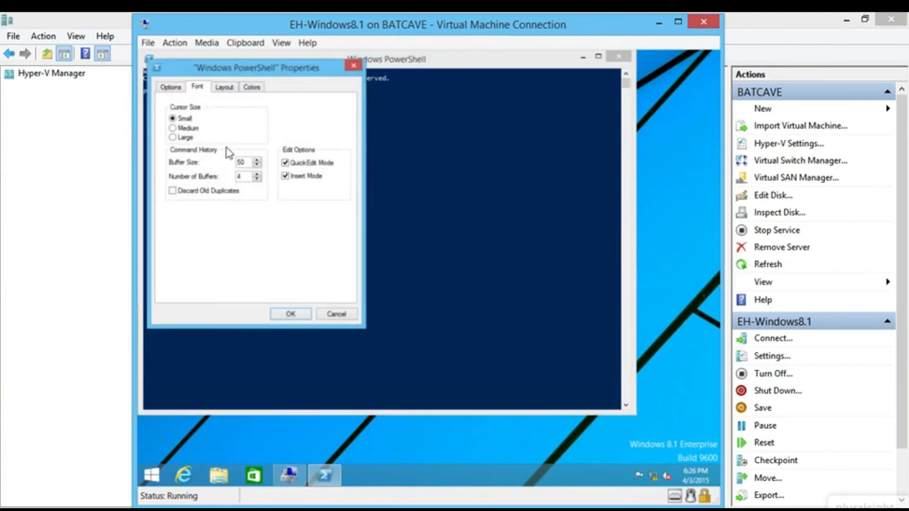
click(265, 155)
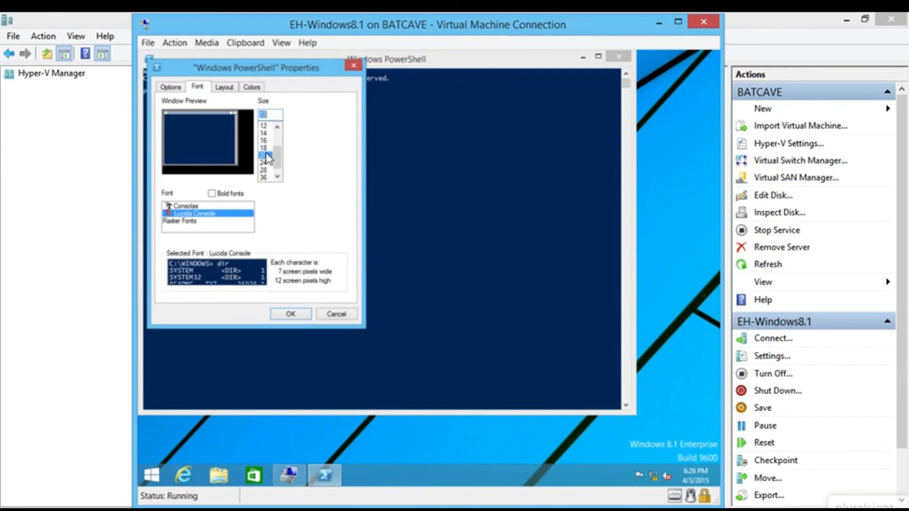
click(252, 87)
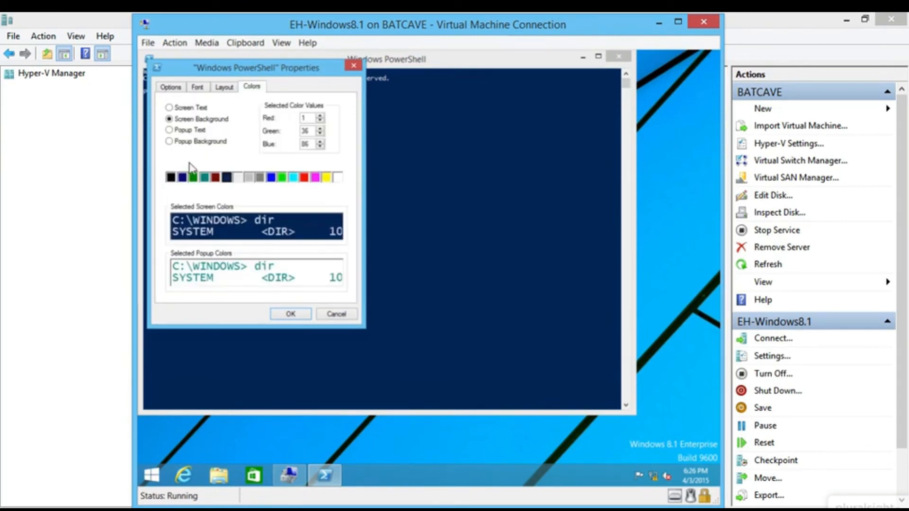
click(171, 178)
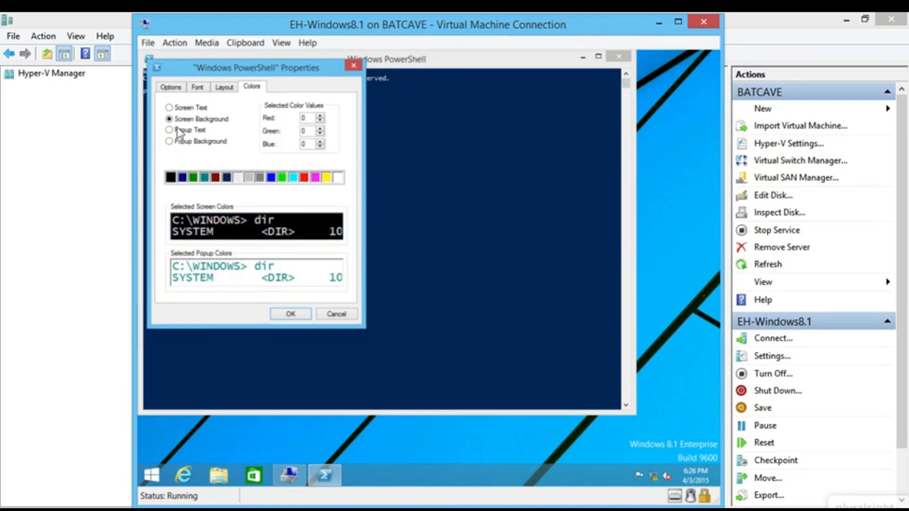
click(180, 108)
click(327, 177)
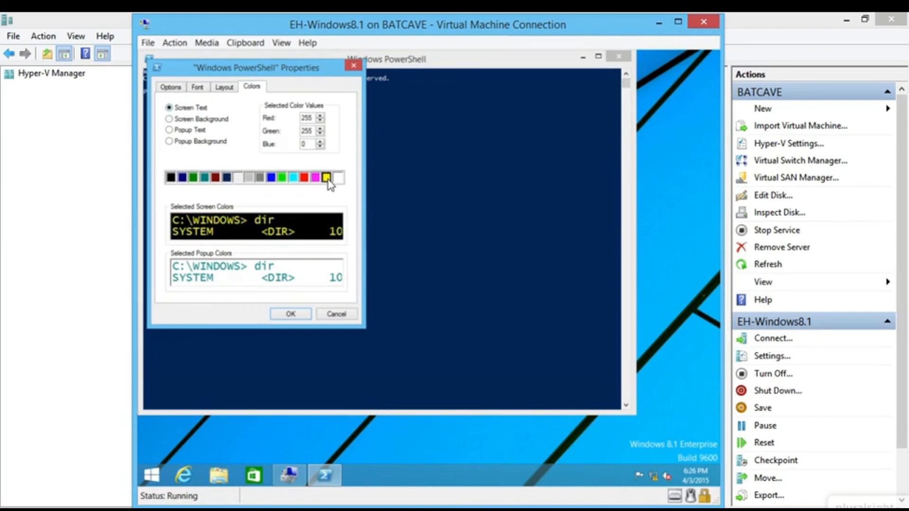
click(288, 317)
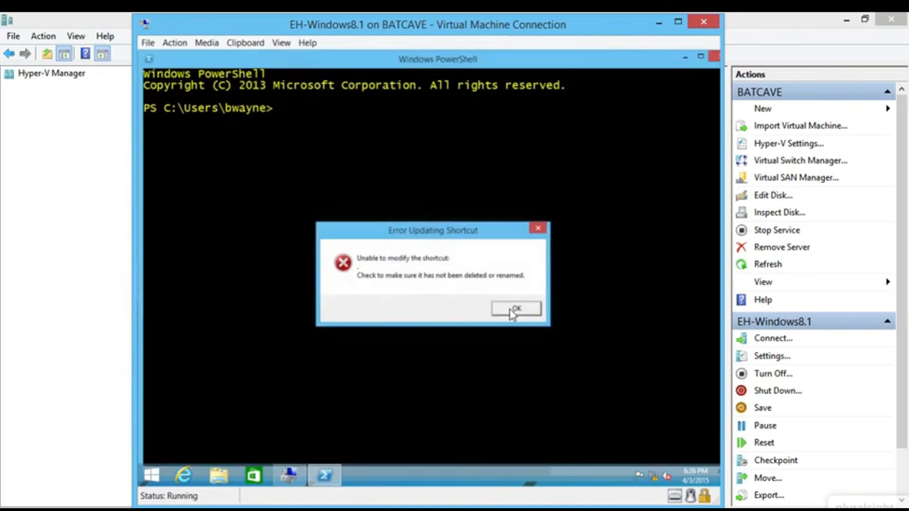
click(512, 314)
click(358, 188)
- Ping 192.168.0.10 and then 192.168.0.15, stopping each with Ctrl+C
text(pion)
key(BackSpace)
key(BackSpace)
text(g)
key(BackSpace)
text(ng 192.168.0.1)
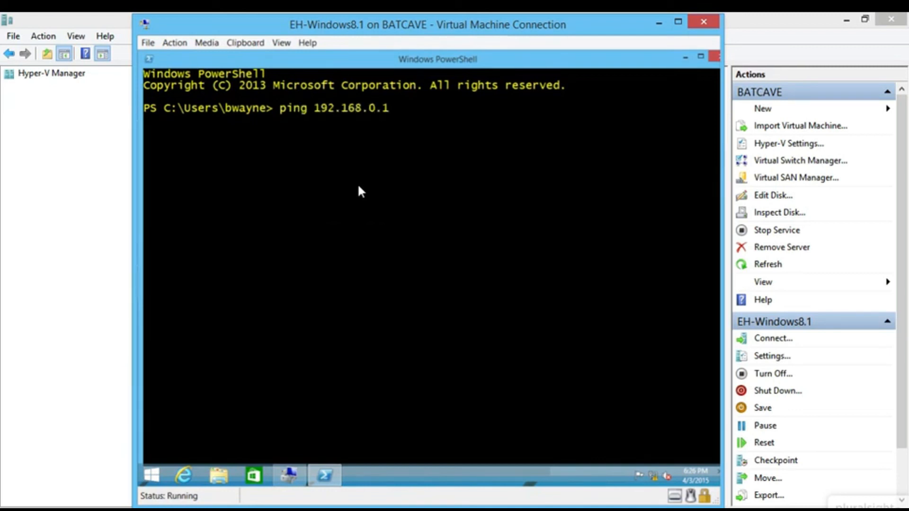
text(0)
key(Return)
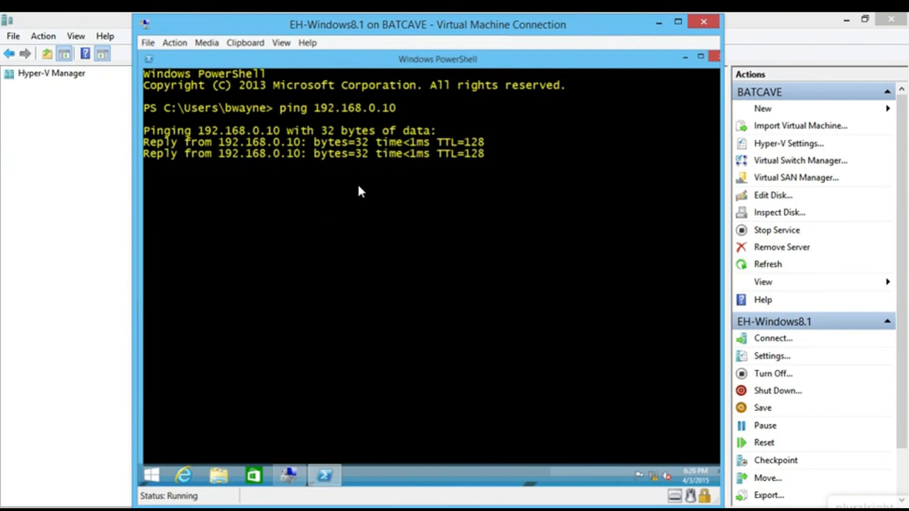
key(ctrl+c)
key(Up)
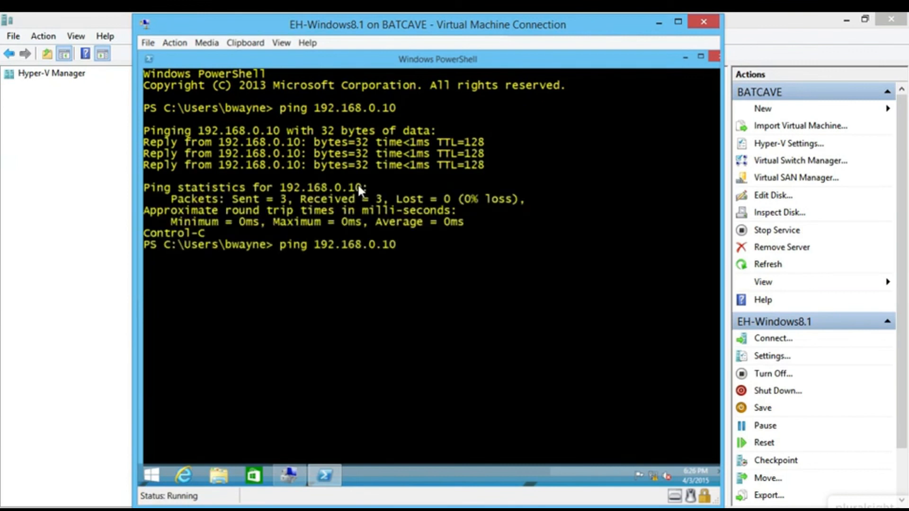
key(BackSpace)
text(5)
key(Return)
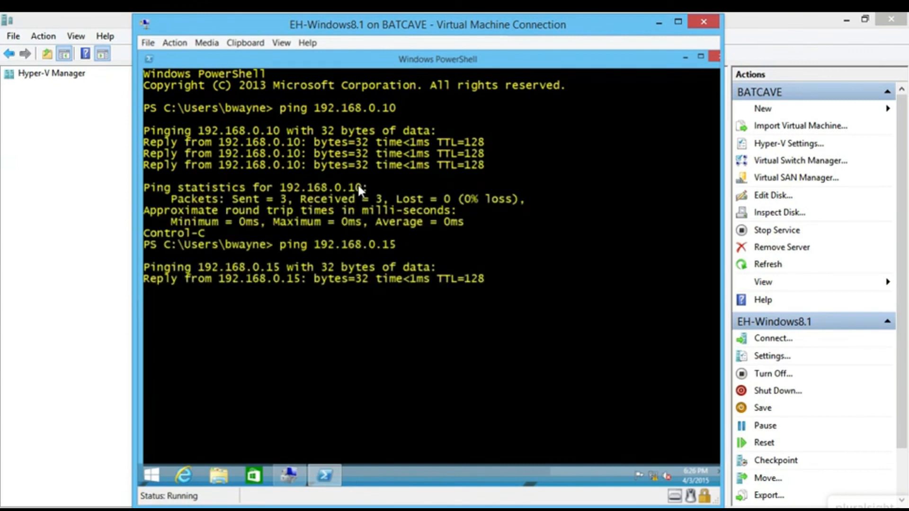
key(ctrl+c)
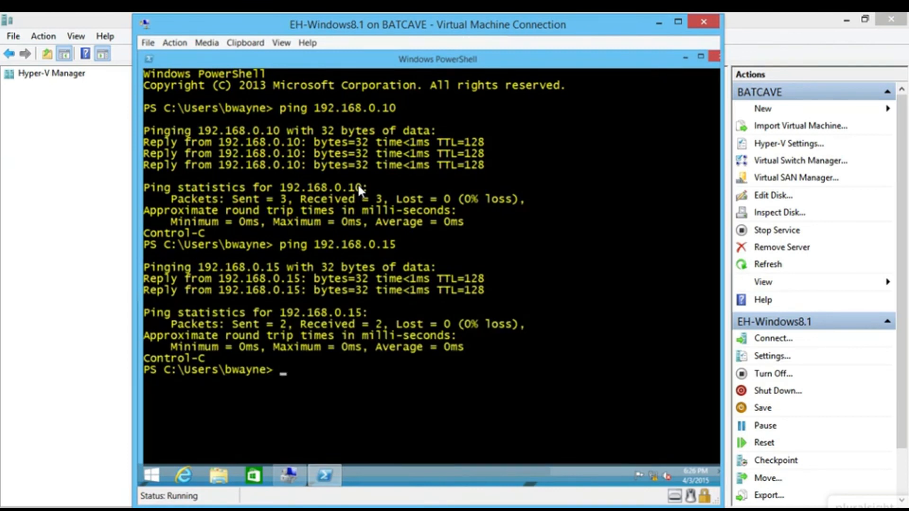
- Clear the console with cls and minimize PowerShell
text(ex)
key(BackSpace)
key(BackSpace)
key(BackSpace)
text(cls)
key(Return)
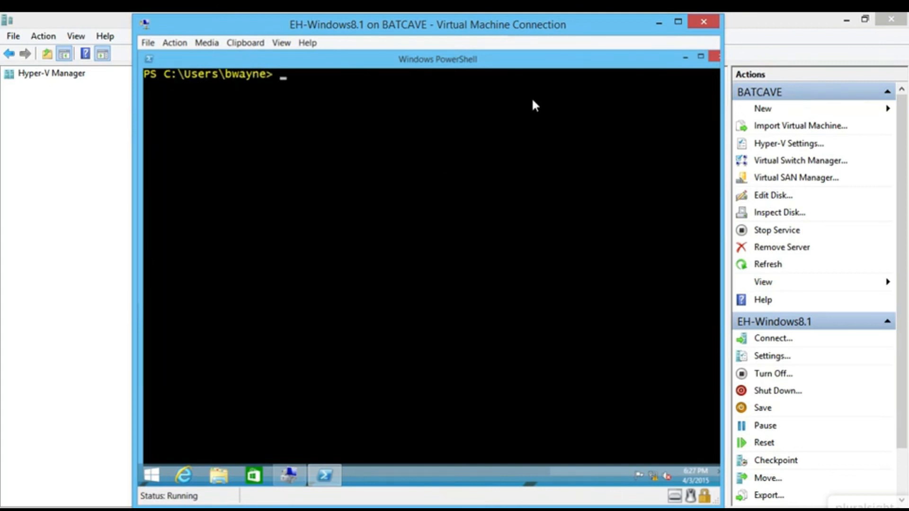
click(685, 57)
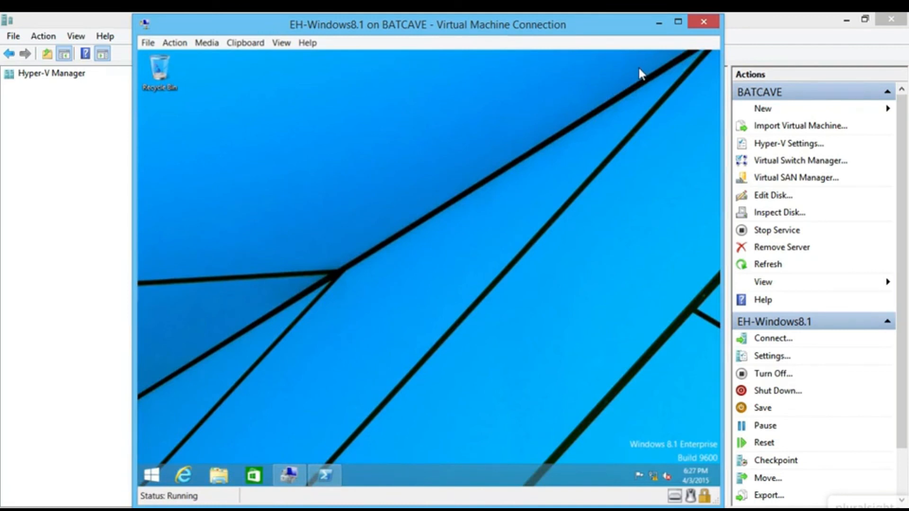